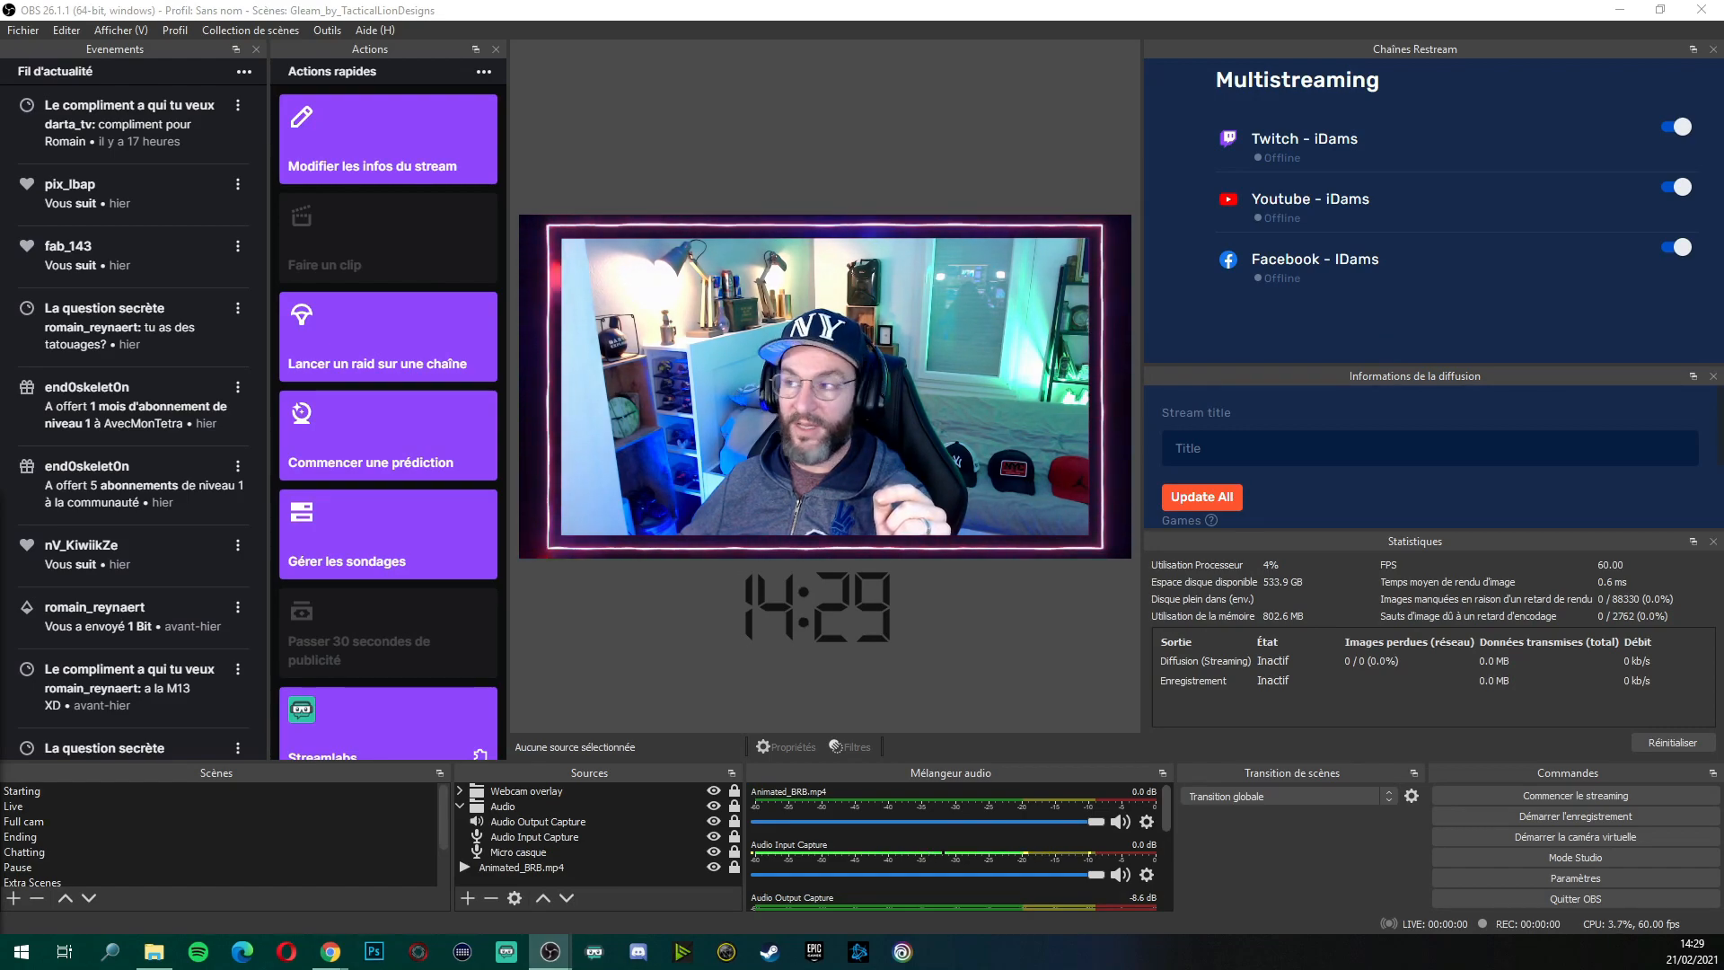
In the advanced output settings, set the audio bitrate (Débit audio) of tracks 1, 2 and 3 to 320
{"action": "left_click", "coordinate": [1576, 879]}
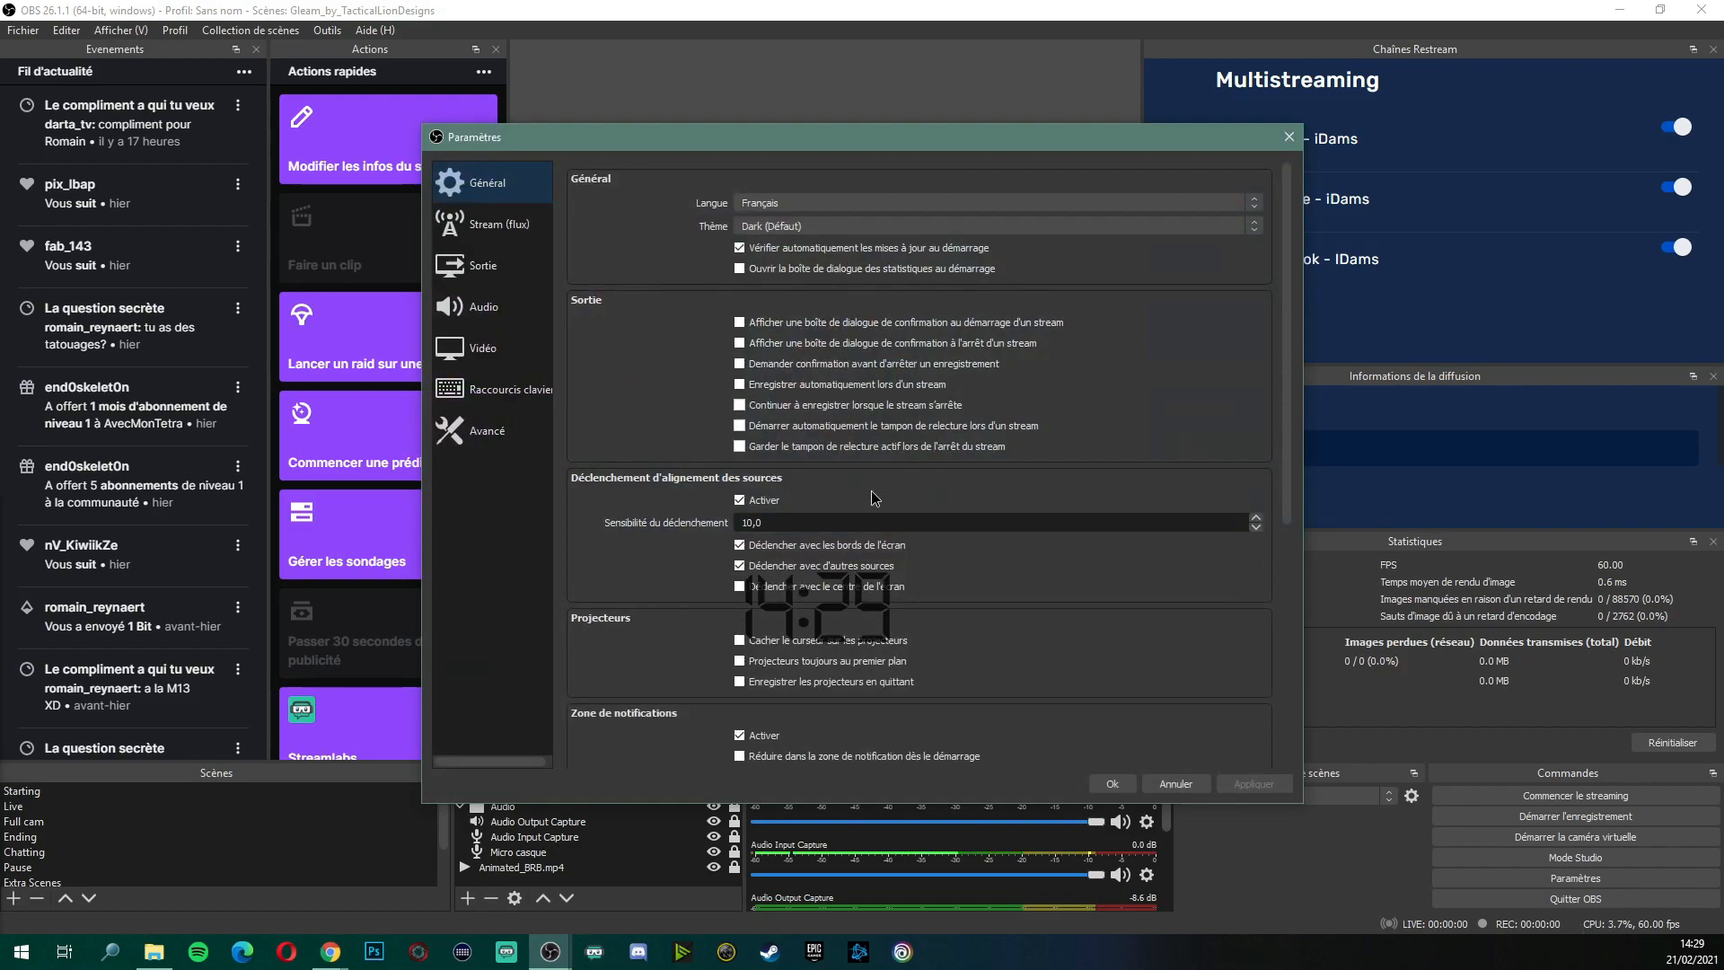
{"action": "left_click", "coordinate": [472, 266]}
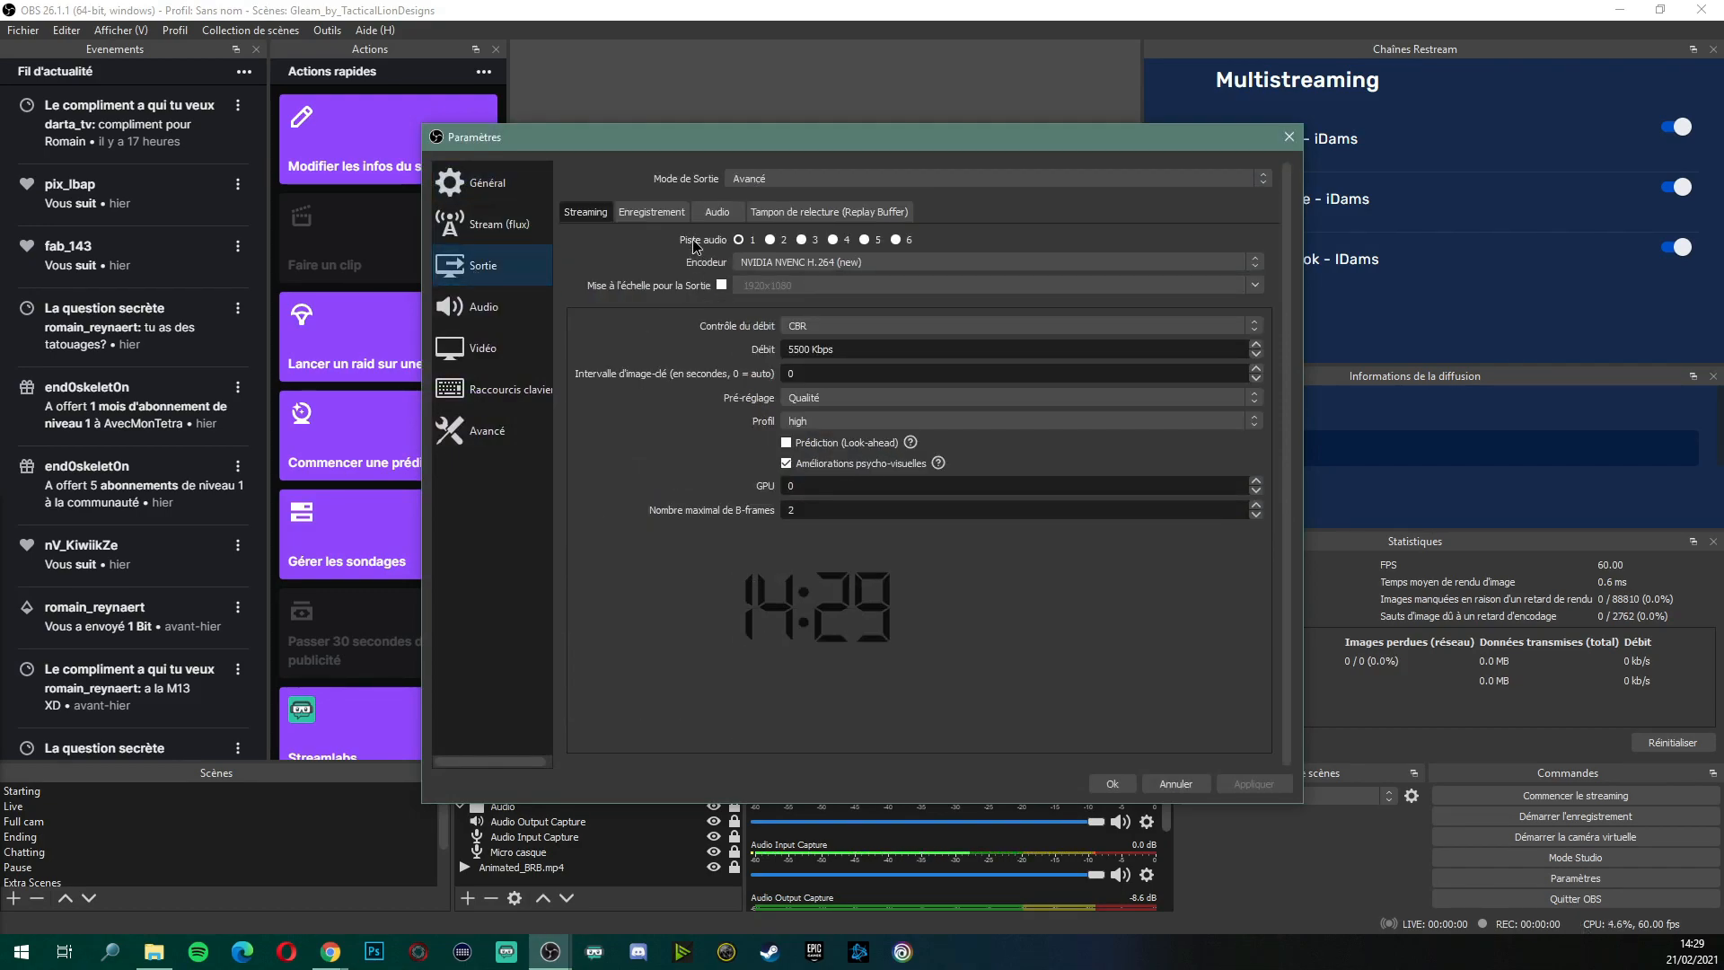
{"action": "left_click", "coordinate": [718, 213]}
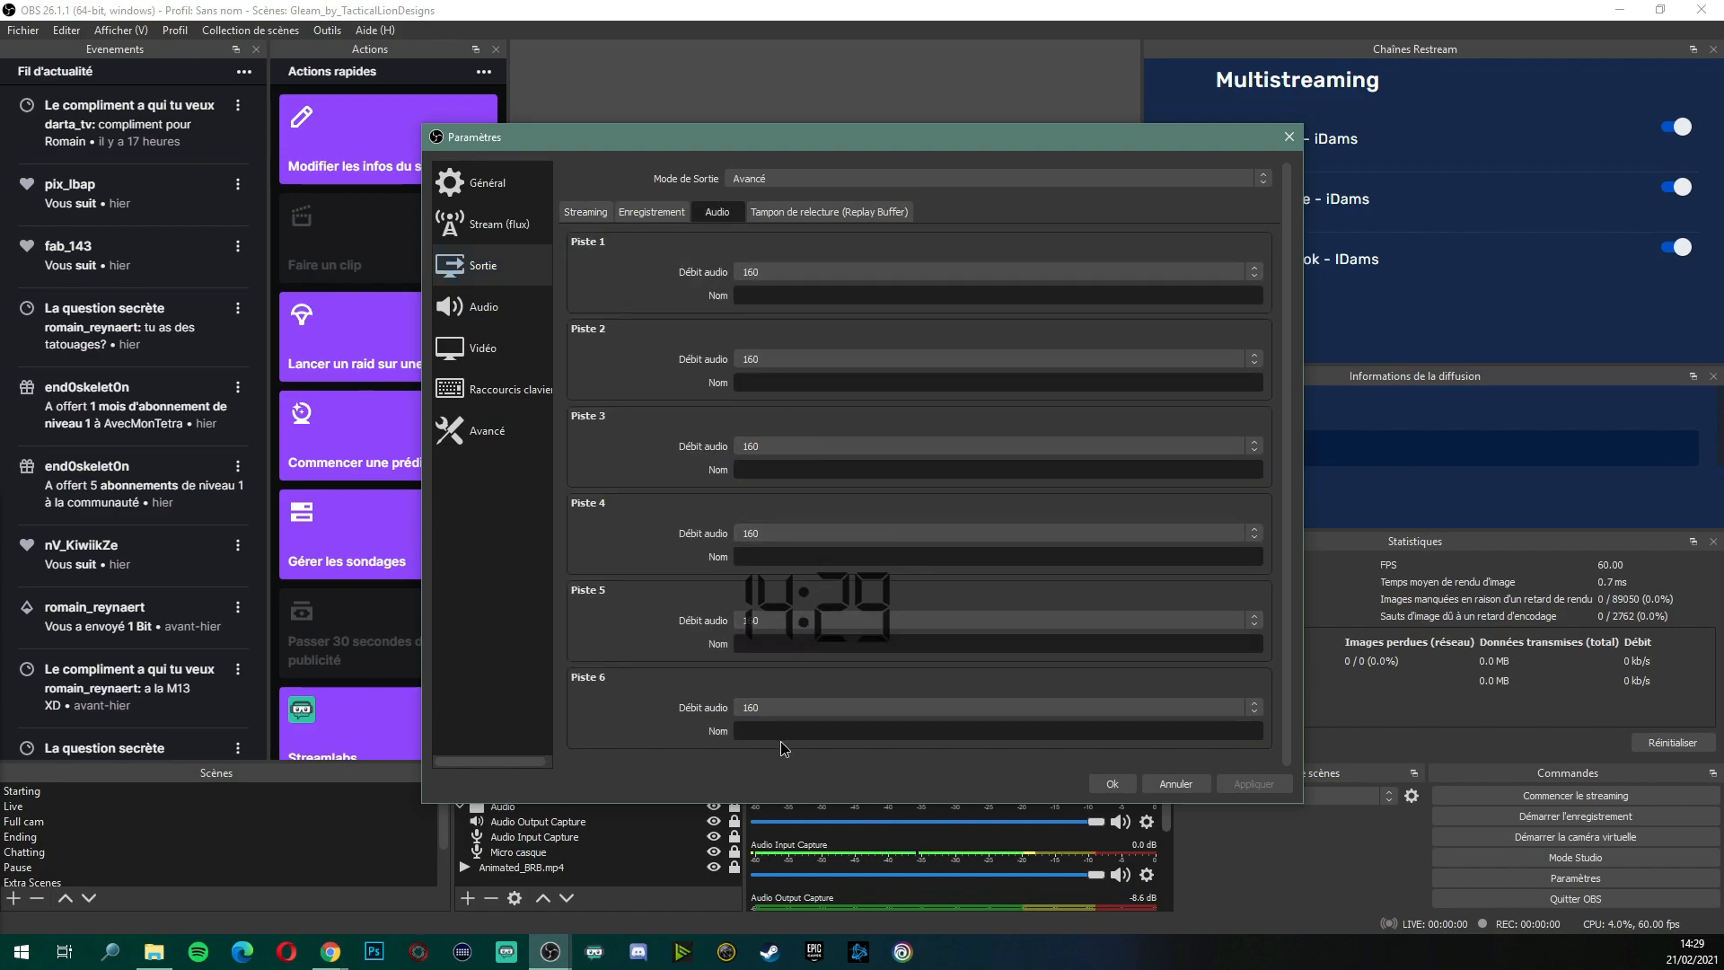
{"action": "left_click", "coordinate": [772, 272]}
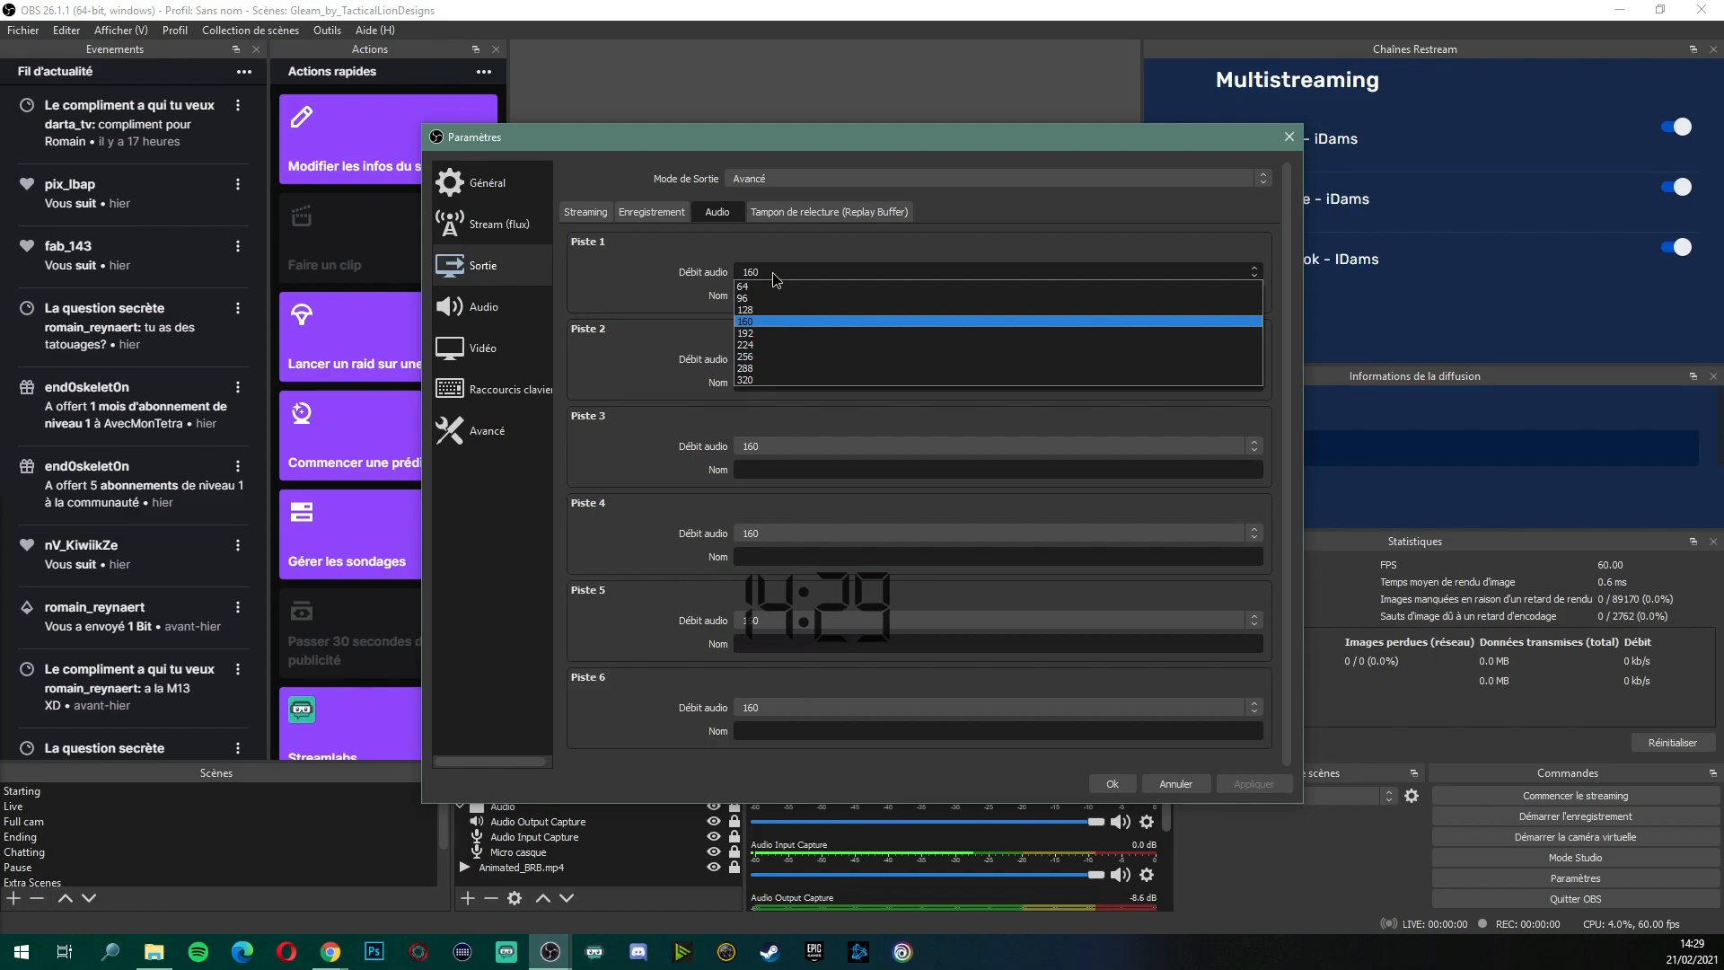
{"action": "left_click", "coordinate": [779, 380]}
{"action": "left_click", "coordinate": [772, 360]}
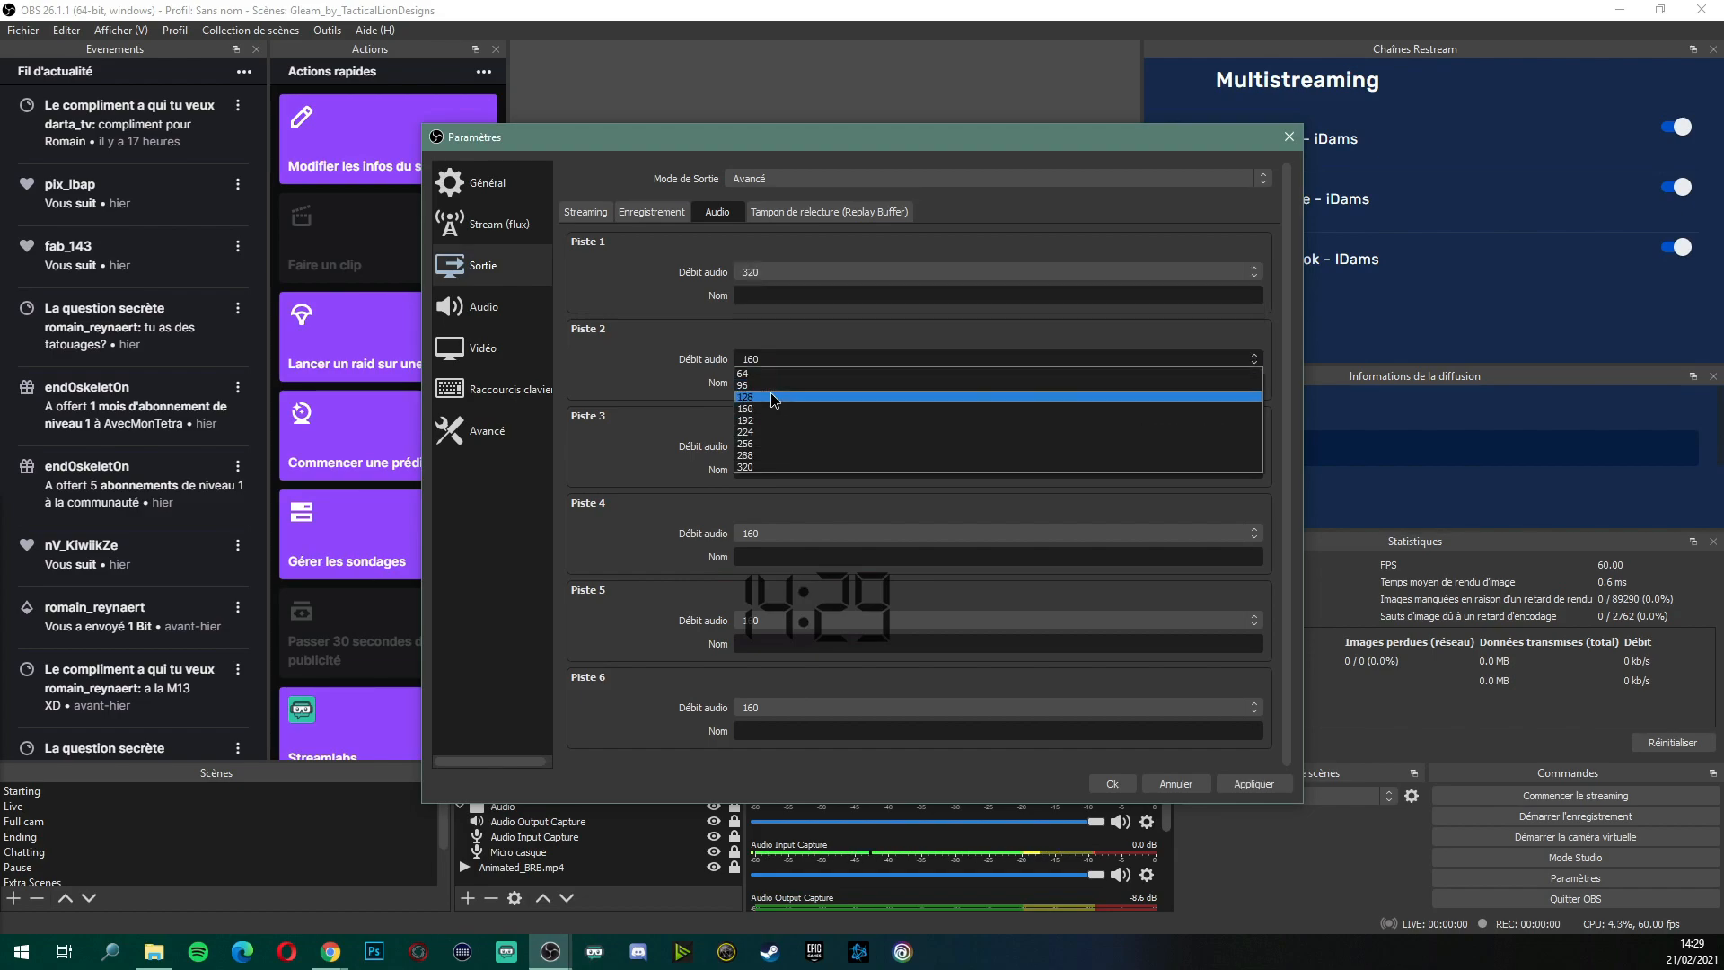
{"action": "left_click", "coordinate": [770, 466]}
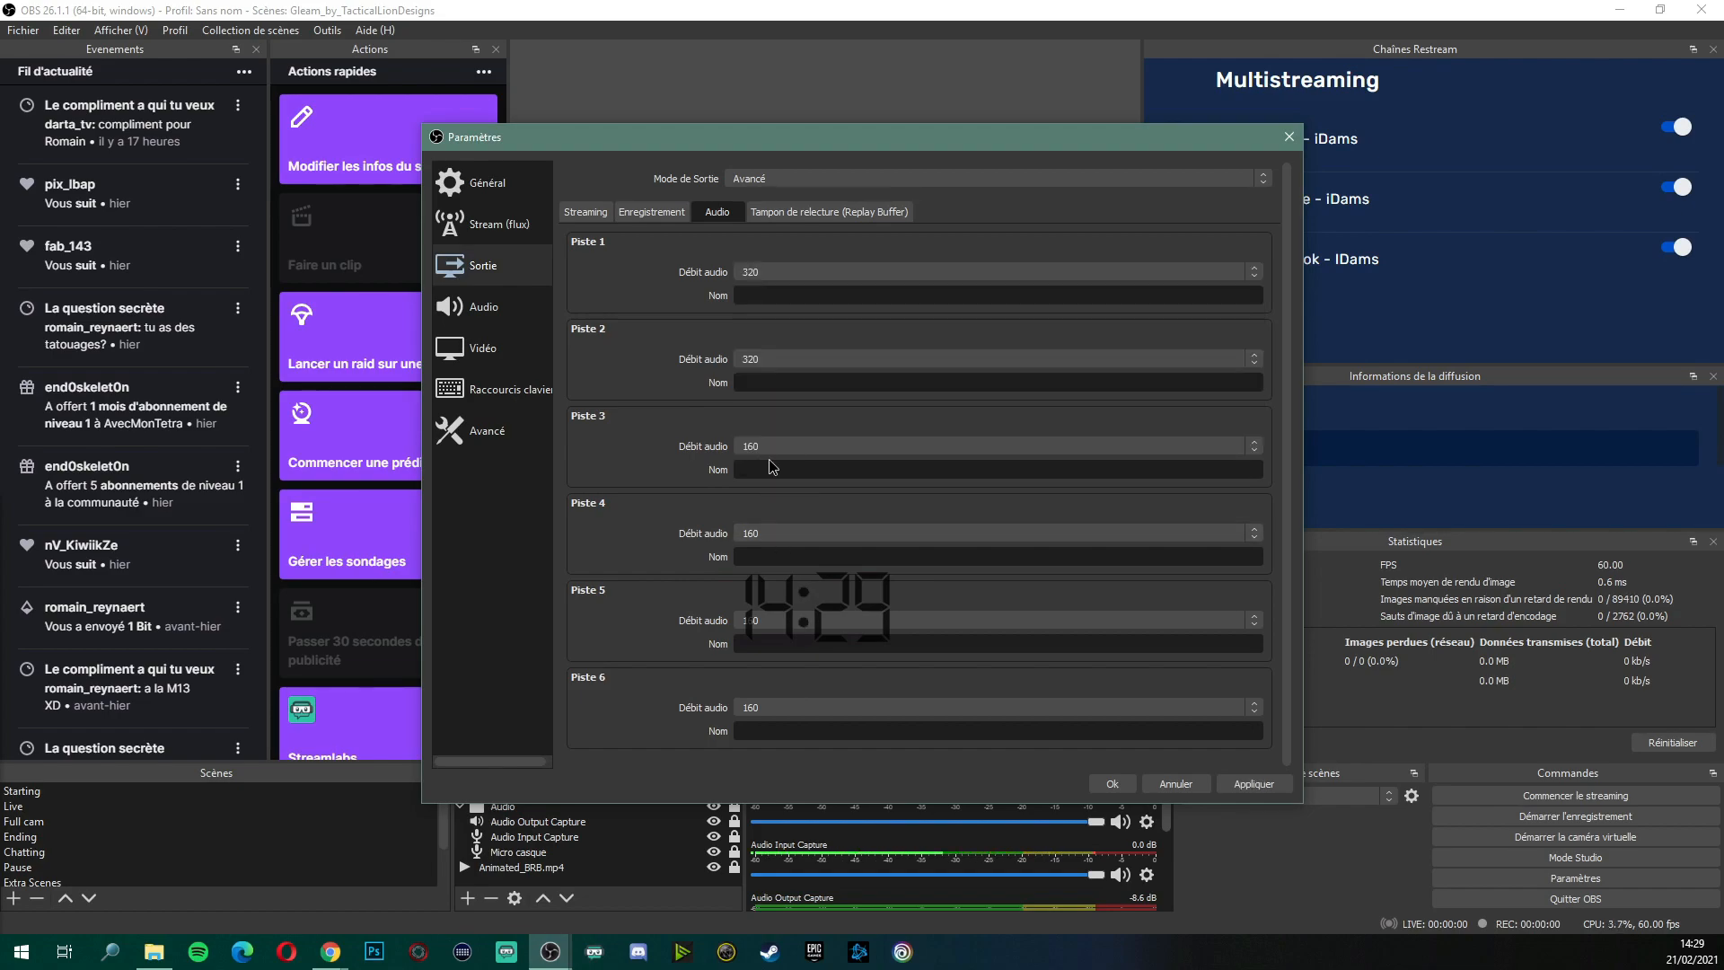
{"action": "left_click", "coordinate": [770, 447]}
{"action": "left_click", "coordinate": [776, 552]}
Set the audio bitrate of tracks 4, 5 and 6 to 320, then apply and close the settings
{"action": "left_click", "coordinate": [772, 536]}
{"action": "left_click", "coordinate": [777, 623]}
{"action": "left_click", "coordinate": [775, 621]}
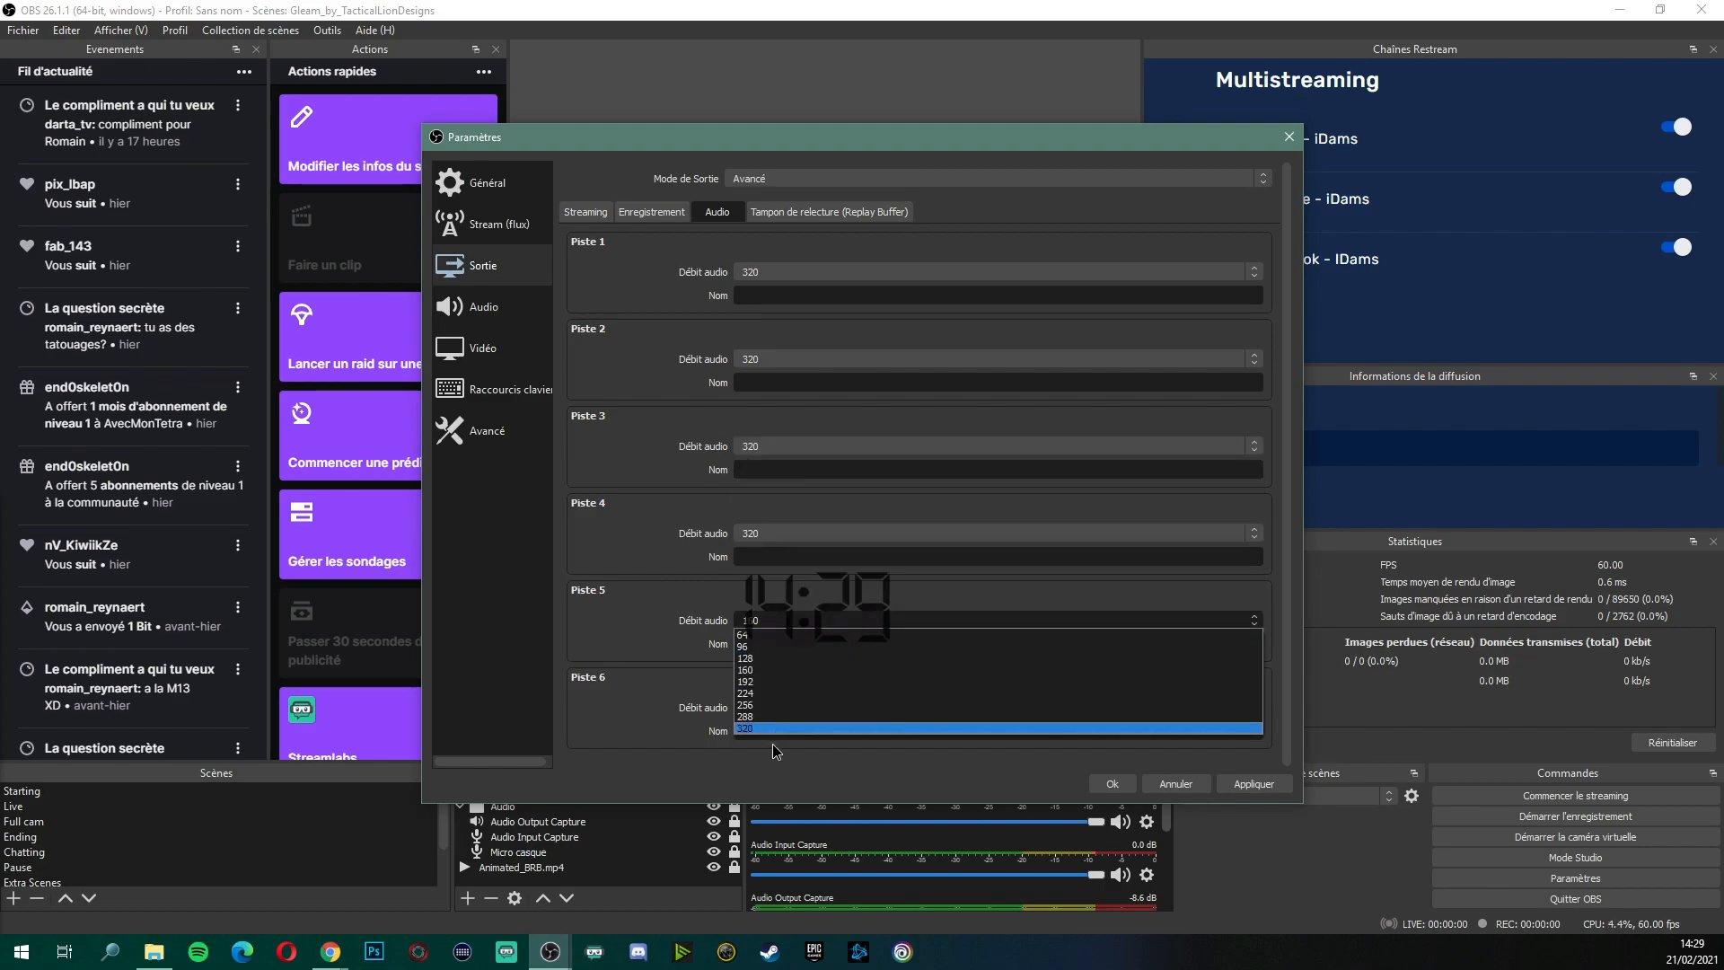
{"action": "left_click", "coordinate": [763, 727]}
{"action": "left_click", "coordinate": [775, 707]}
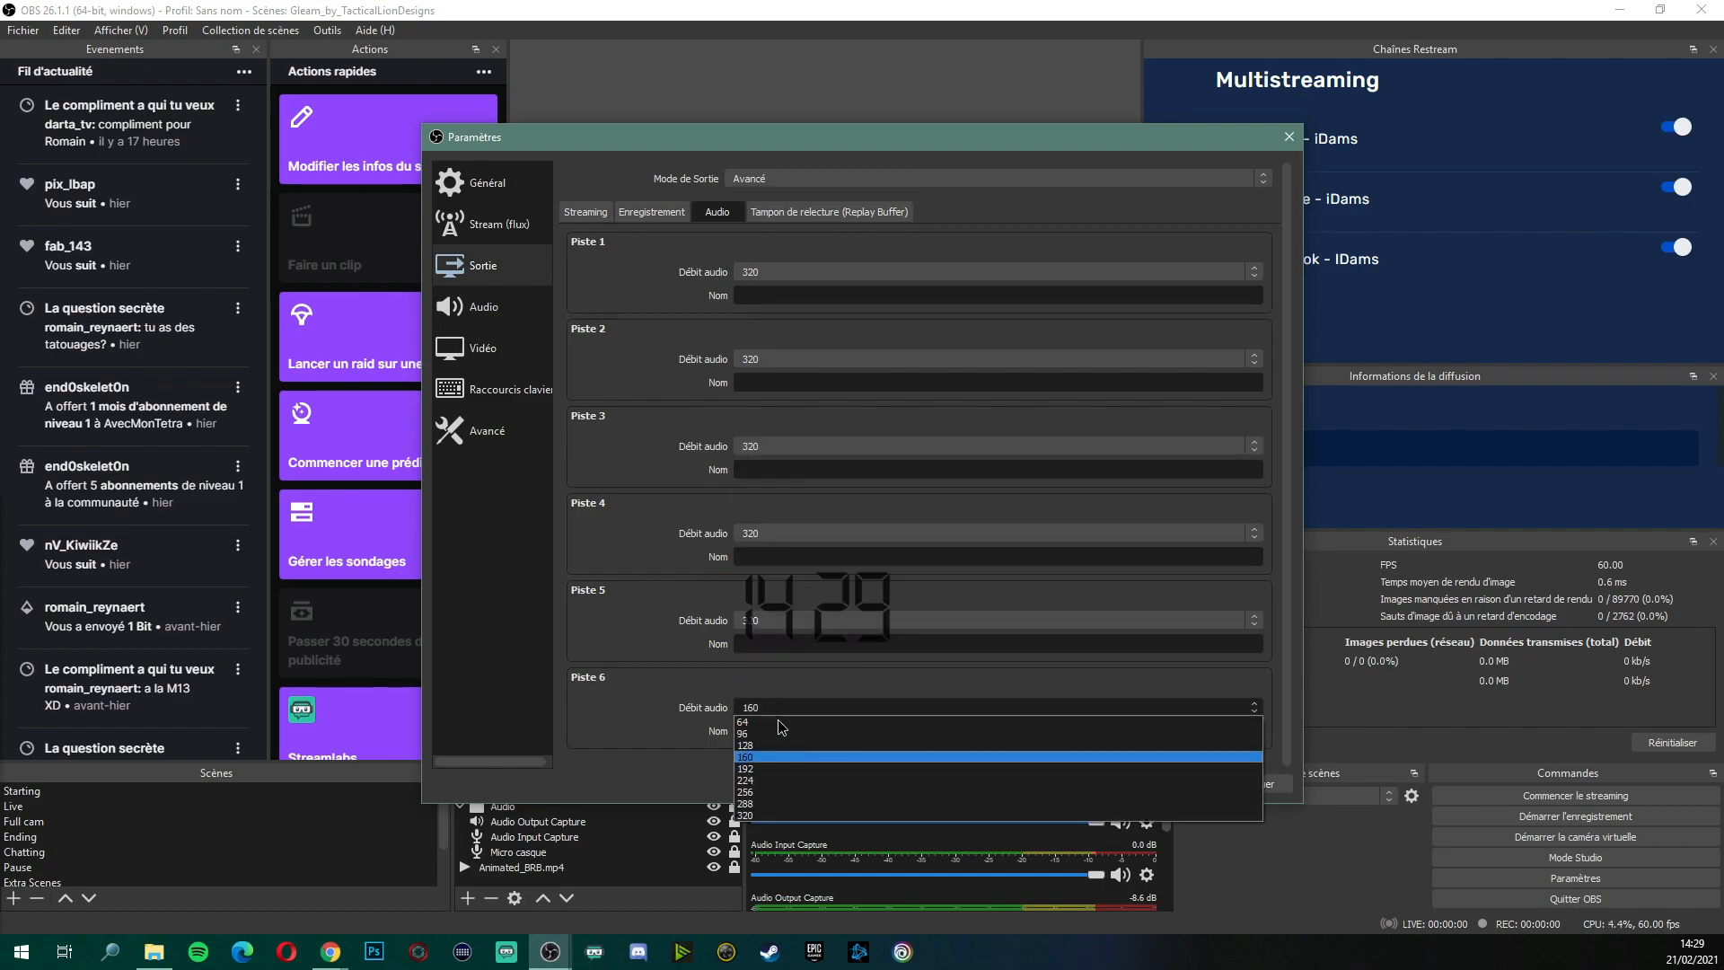
{"action": "left_click", "coordinate": [790, 815]}
{"action": "left_click", "coordinate": [1254, 783]}
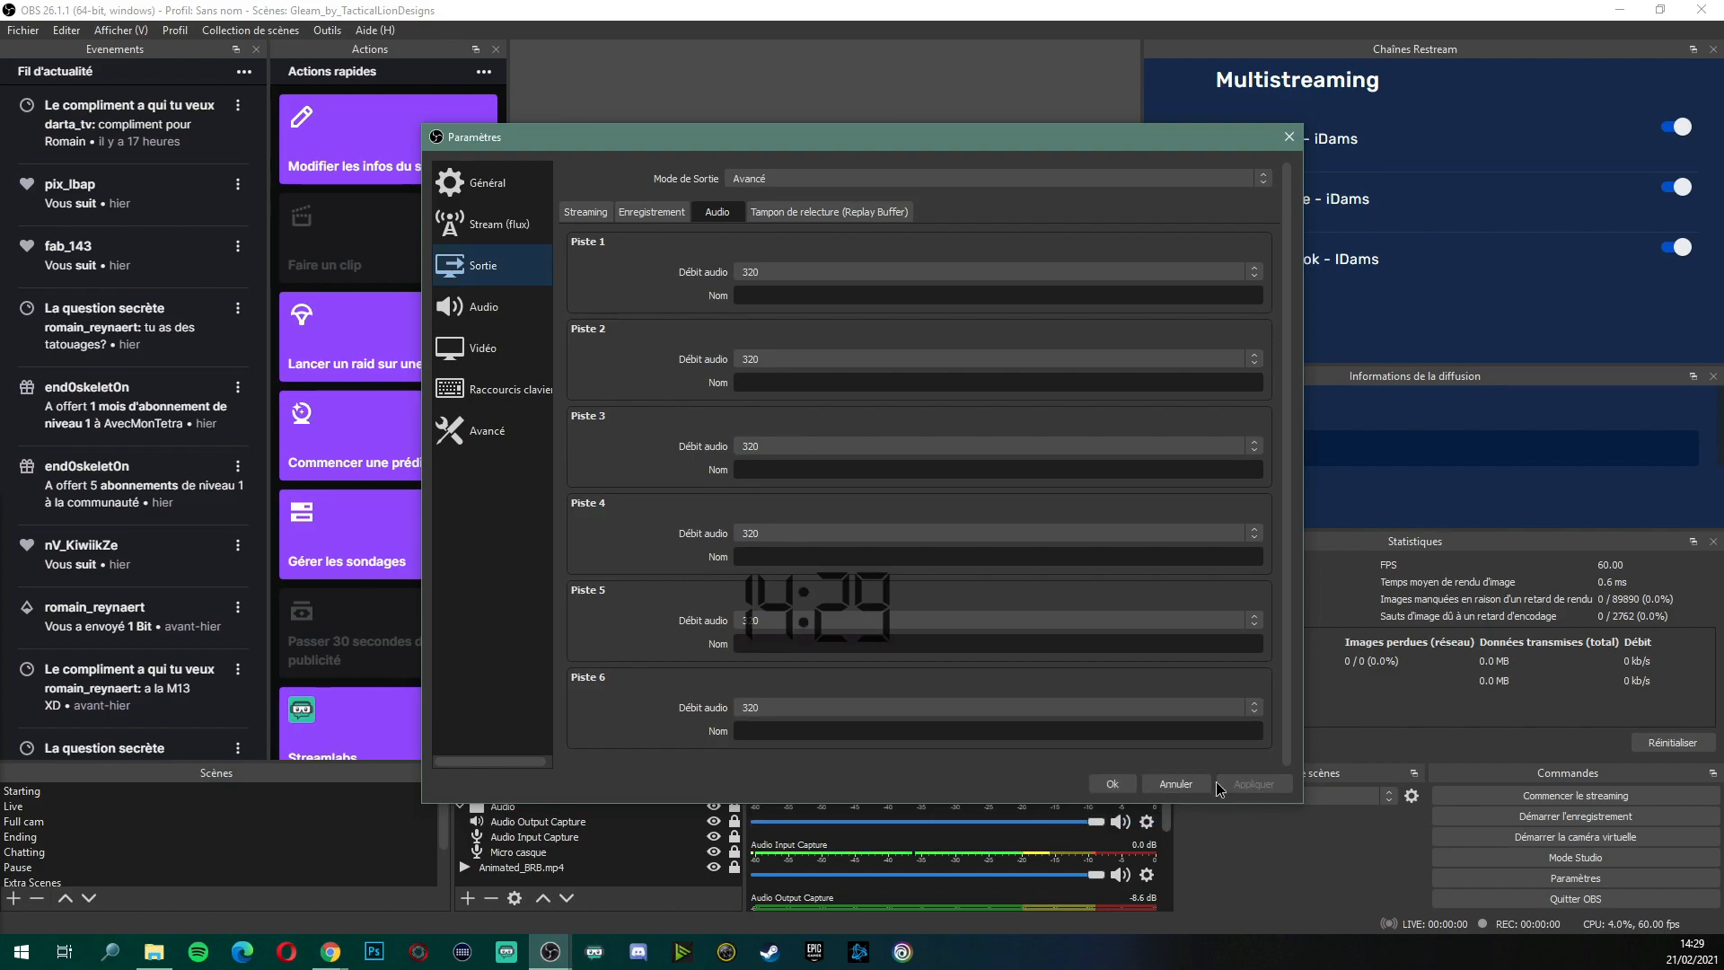
{"action": "left_click", "coordinate": [1111, 783]}
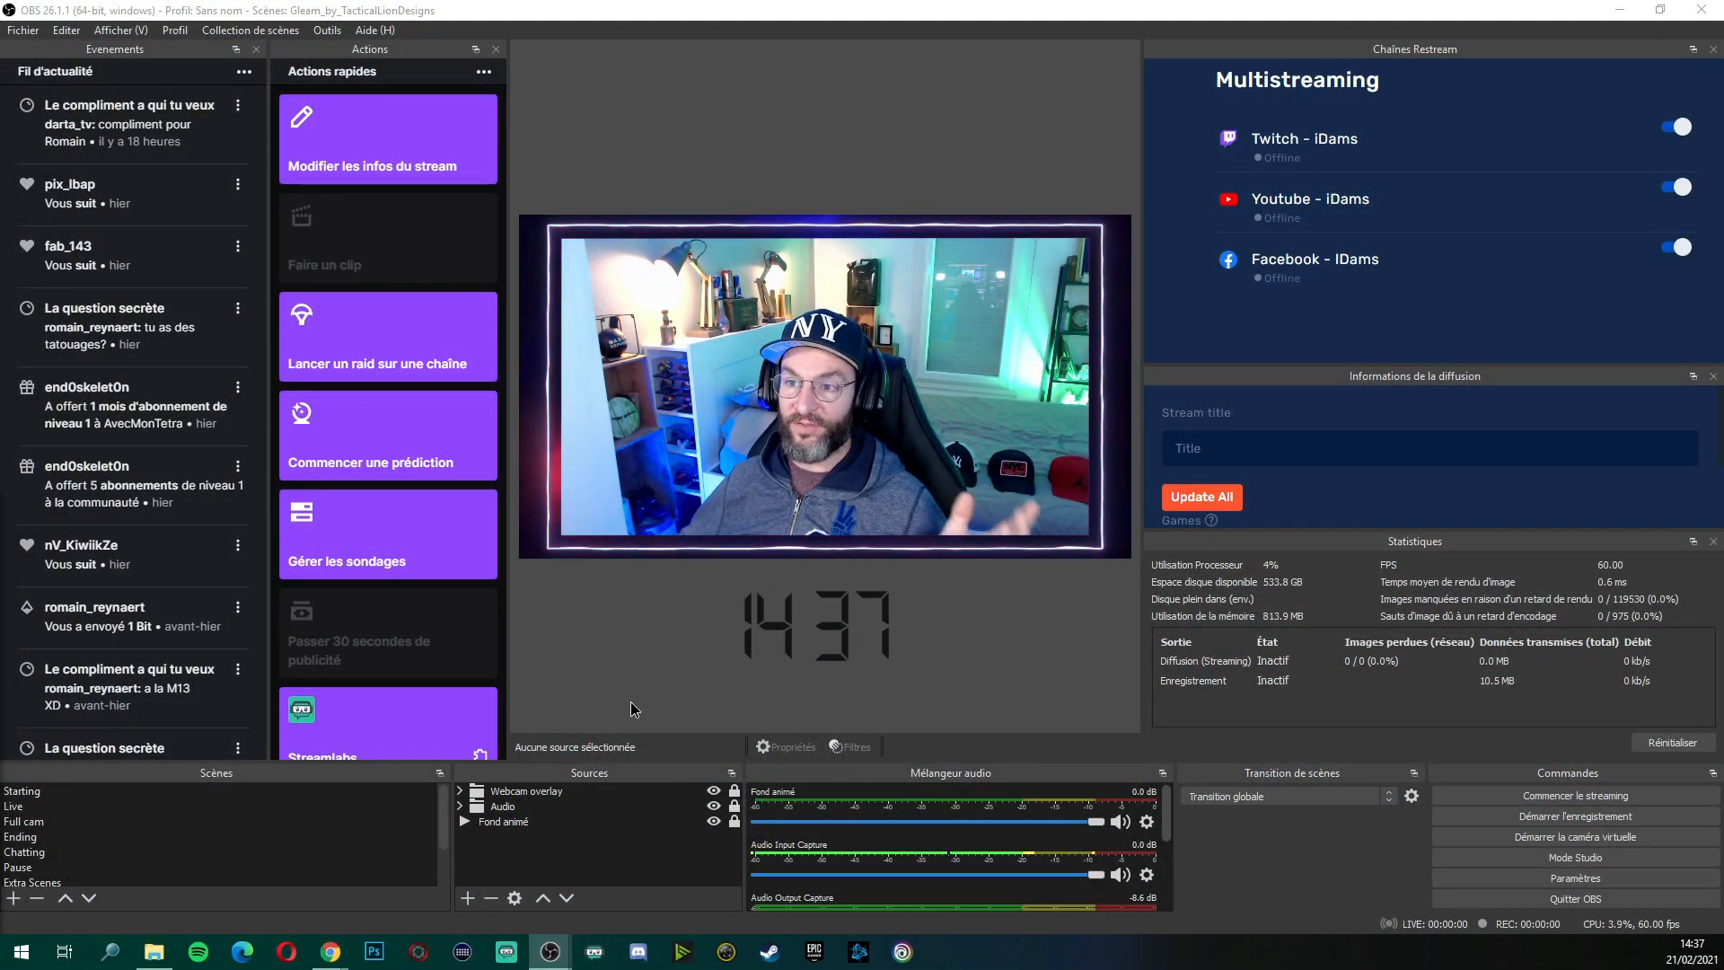
Expand the Audio source group and check the devices assigned to Audio Output Capture and Audio Input Capture
{"action": "left_click", "coordinate": [459, 806]}
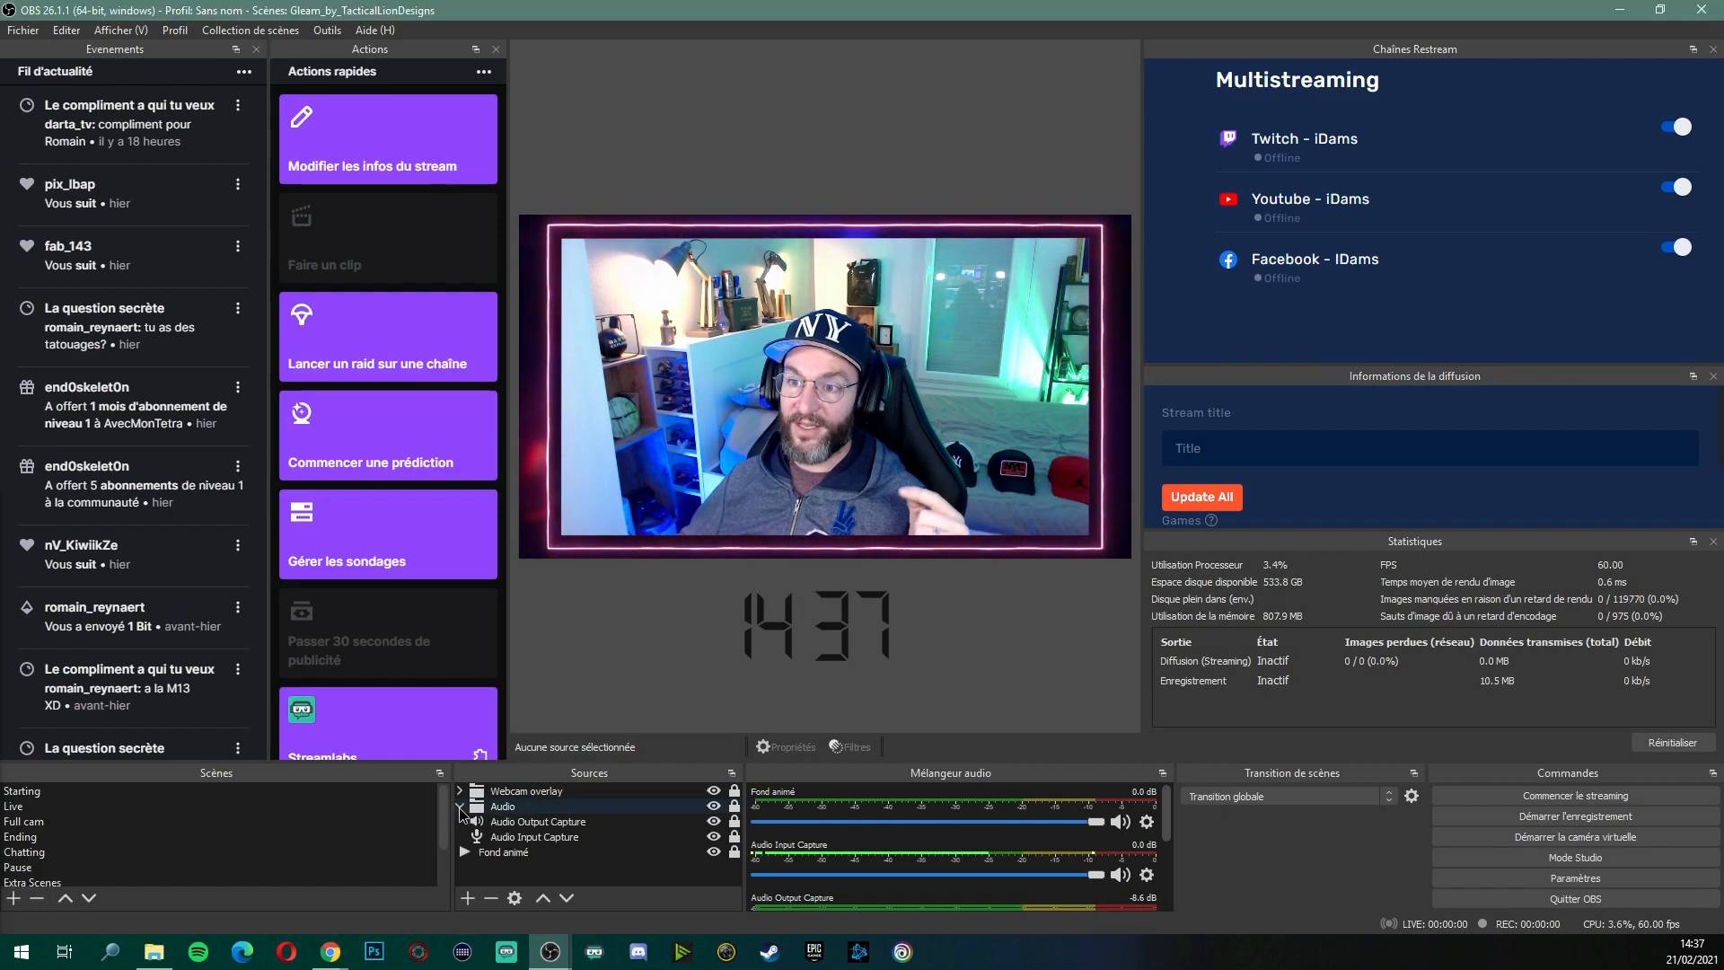
{"action": "left_click", "coordinate": [521, 822]}
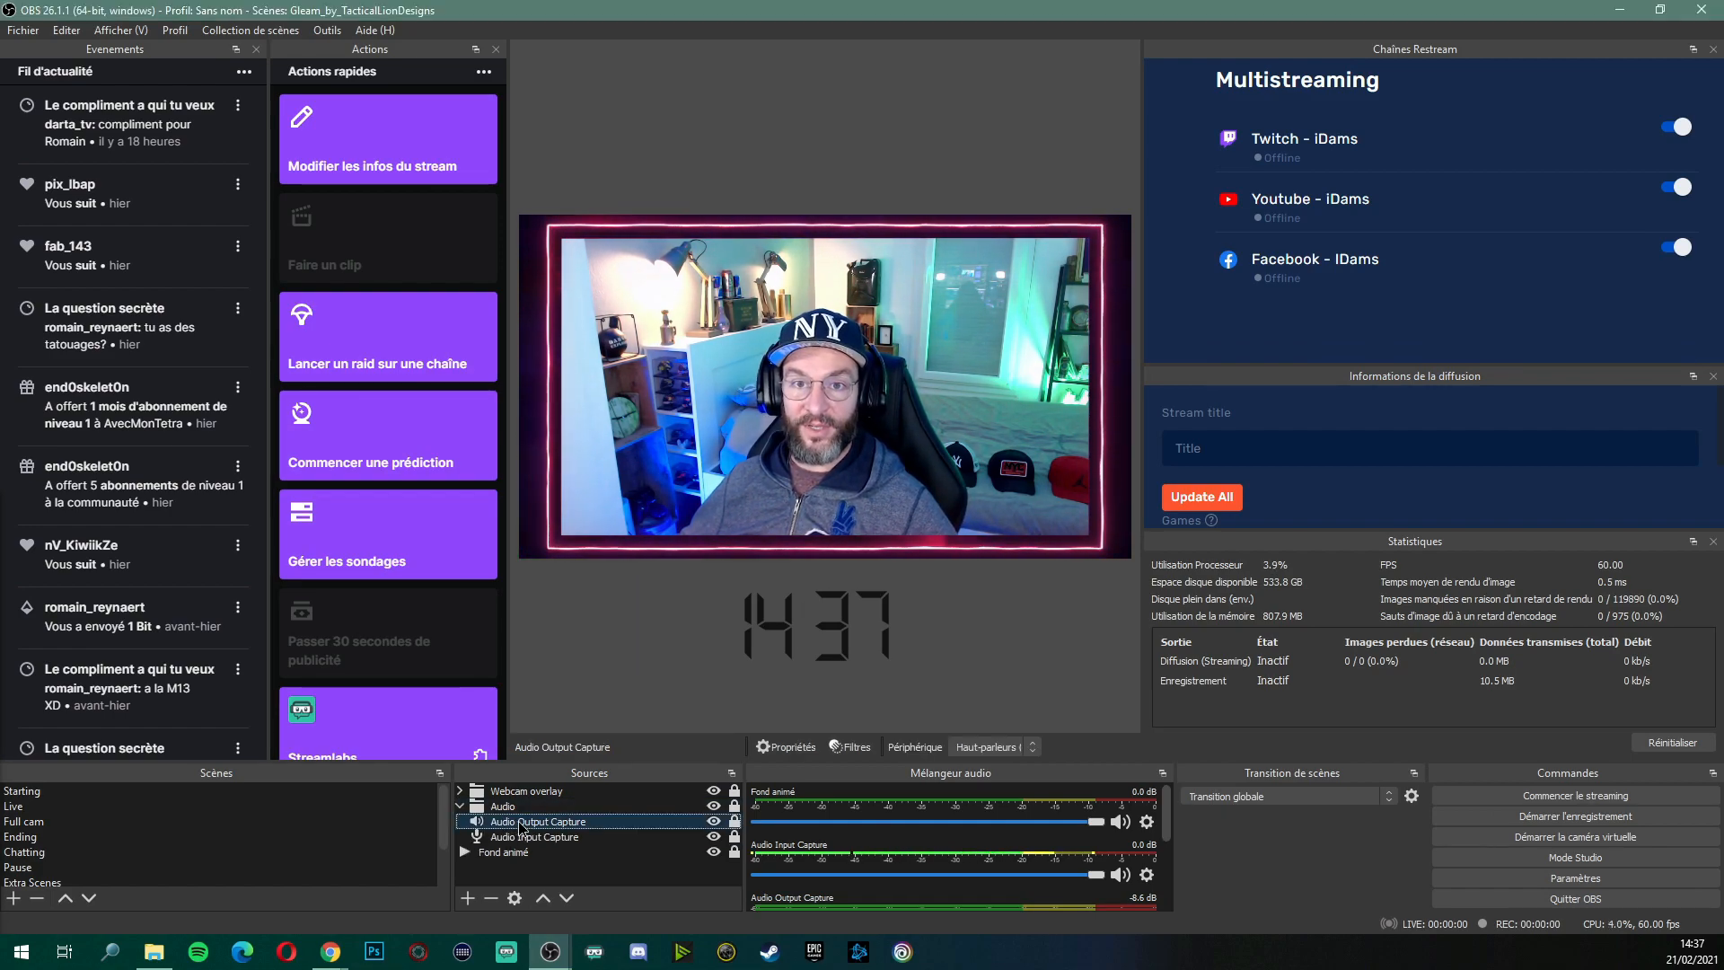
{"action": "double_click", "coordinate": [521, 822]}
{"action": "left_click", "coordinate": [1139, 717]}
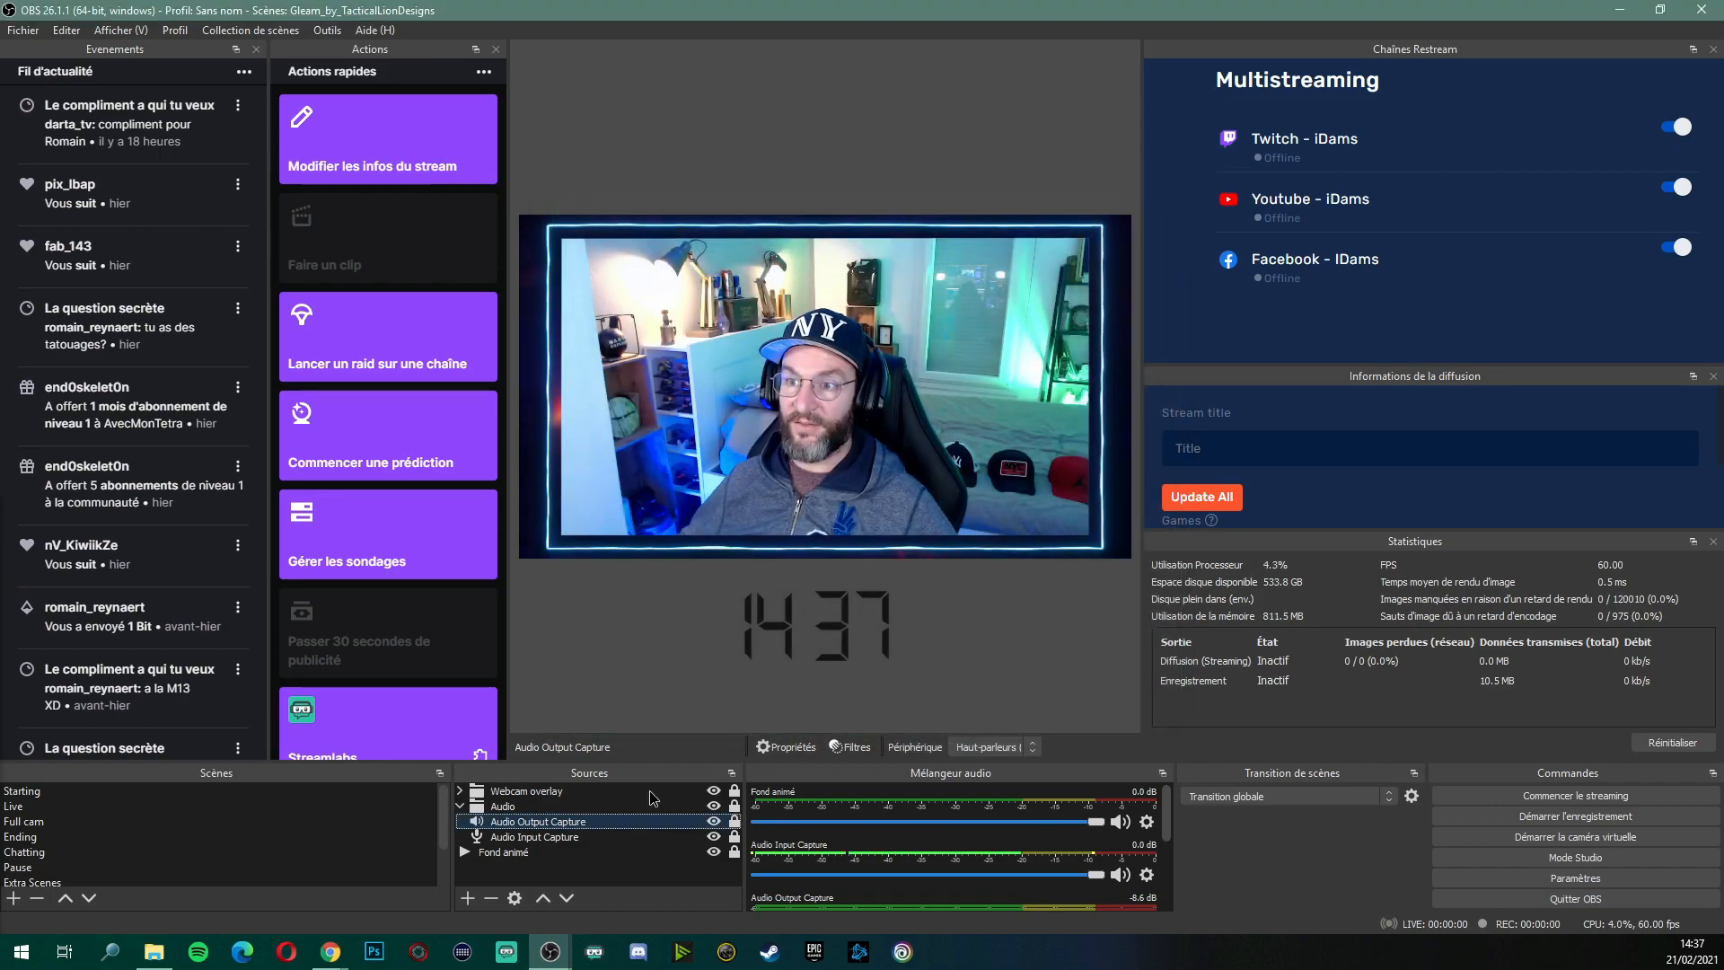
{"action": "double_click", "coordinate": [530, 838]}
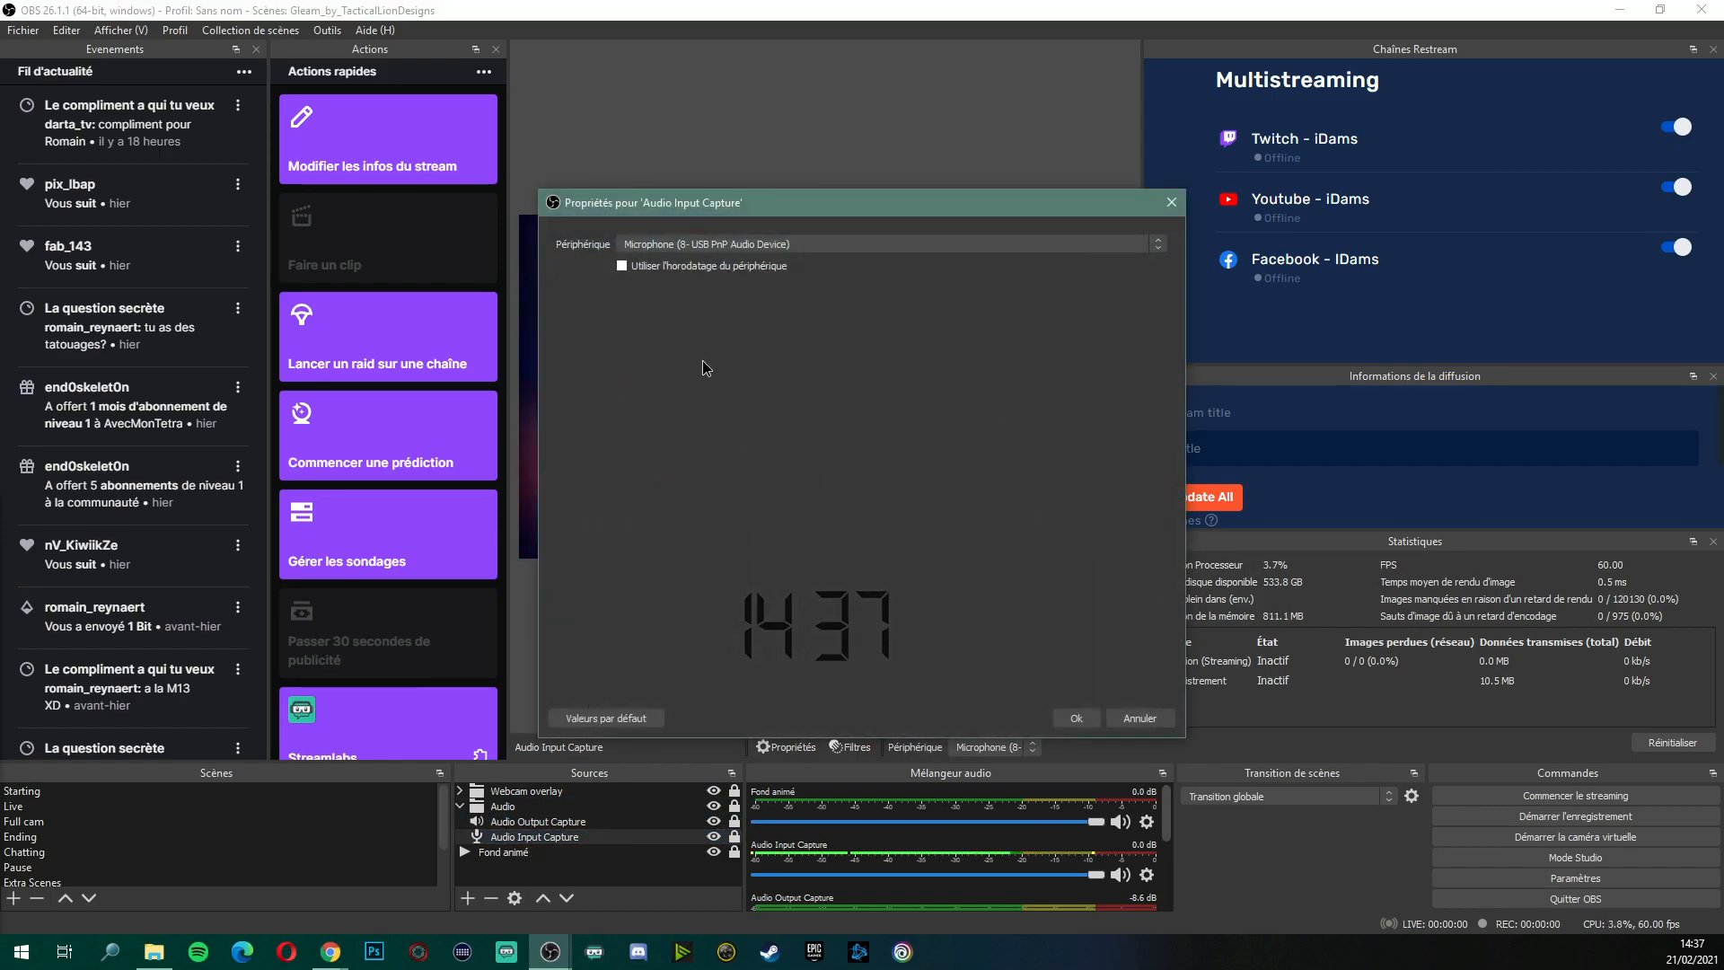
{"action": "left_click", "coordinate": [1140, 719]}
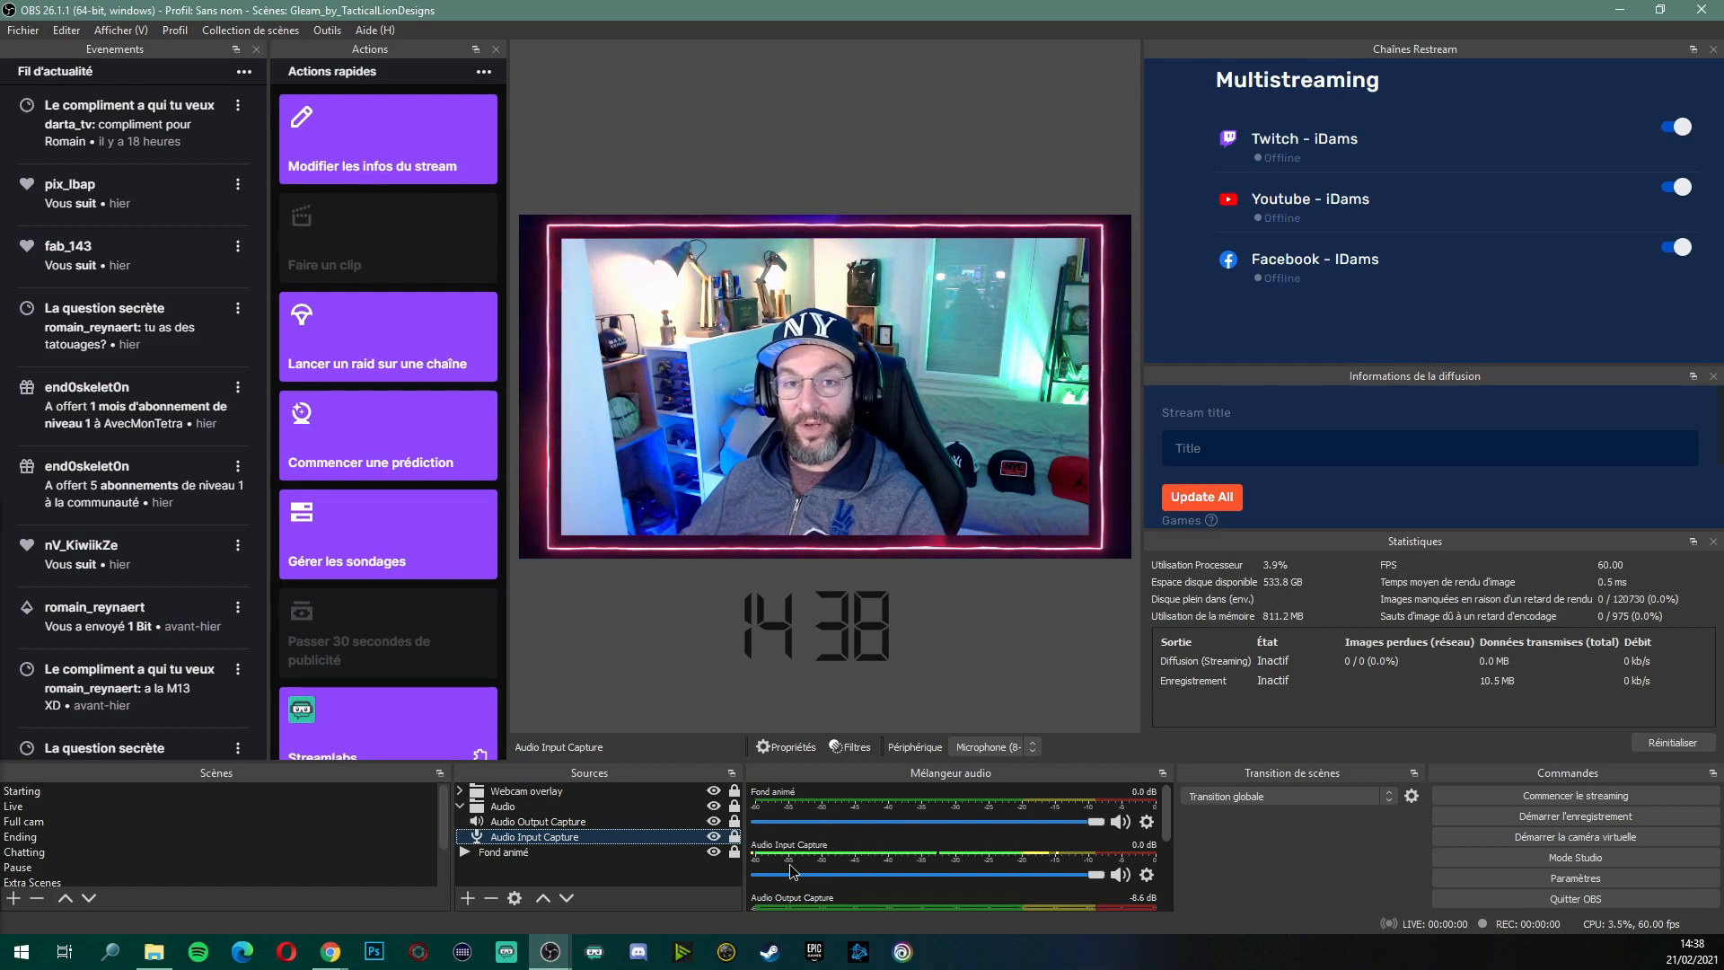
Examine the Audio Input Capture filters, the filter types that can be added, and the noise suppression (Suppression du bruit) methods
{"action": "right_click", "coordinate": [552, 839]}
{"action": "left_click", "coordinate": [579, 802]}
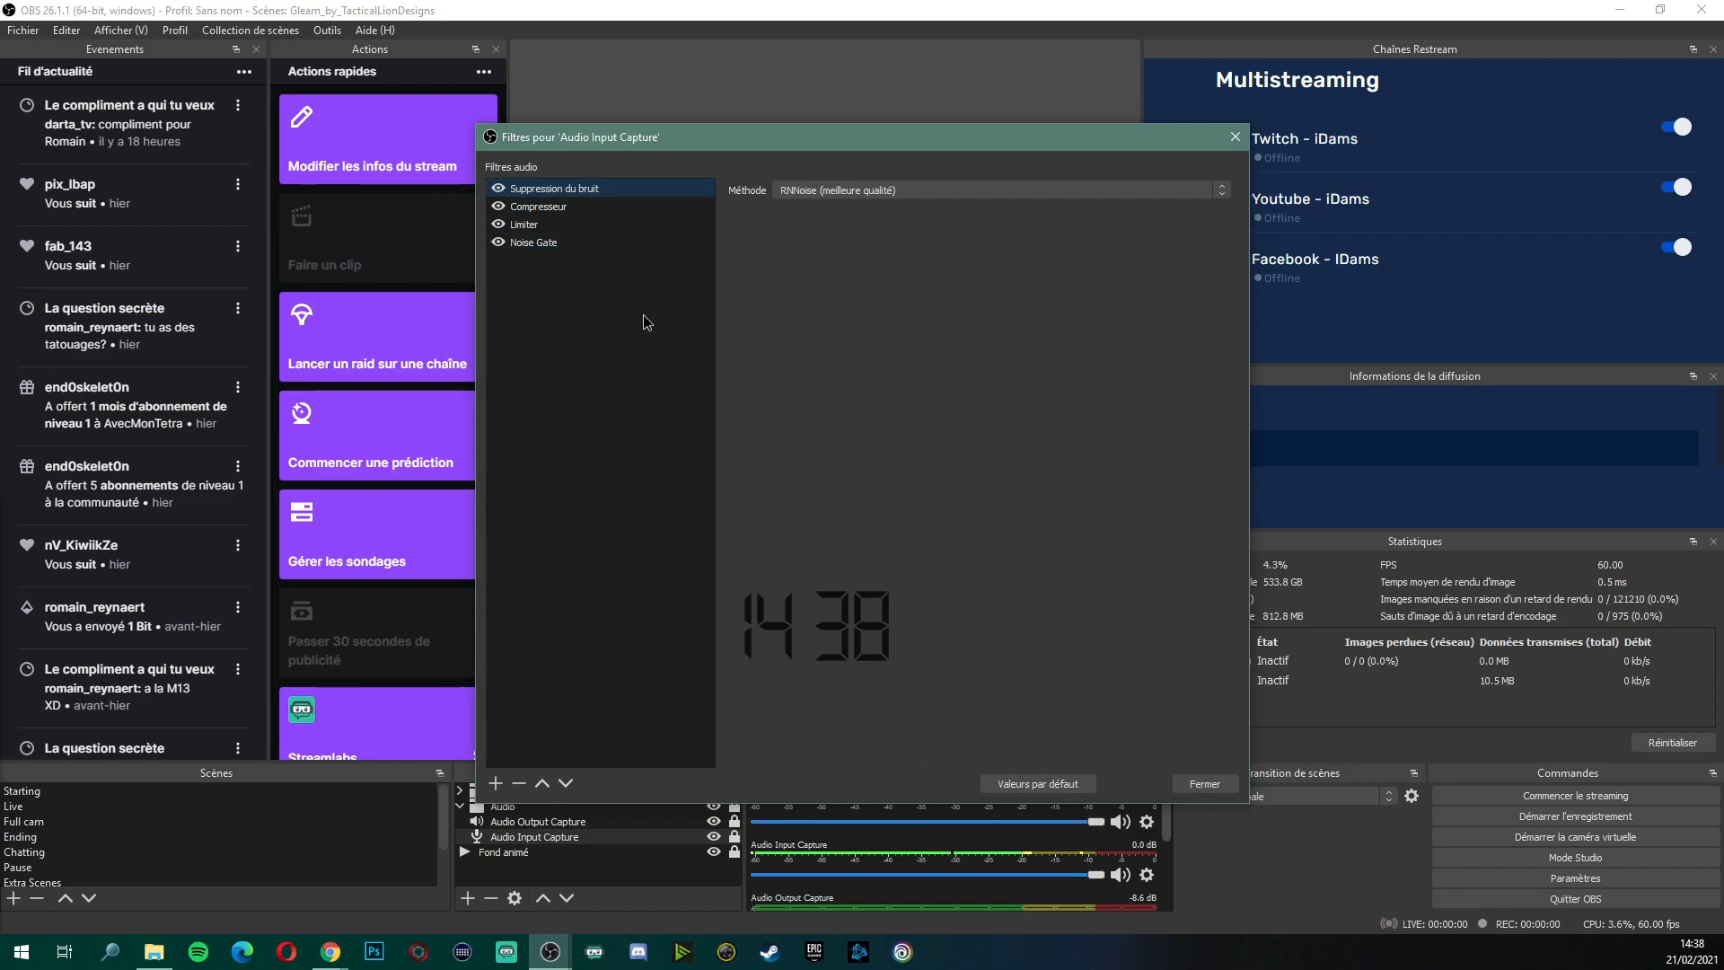
{"action": "left_click", "coordinate": [497, 783]}
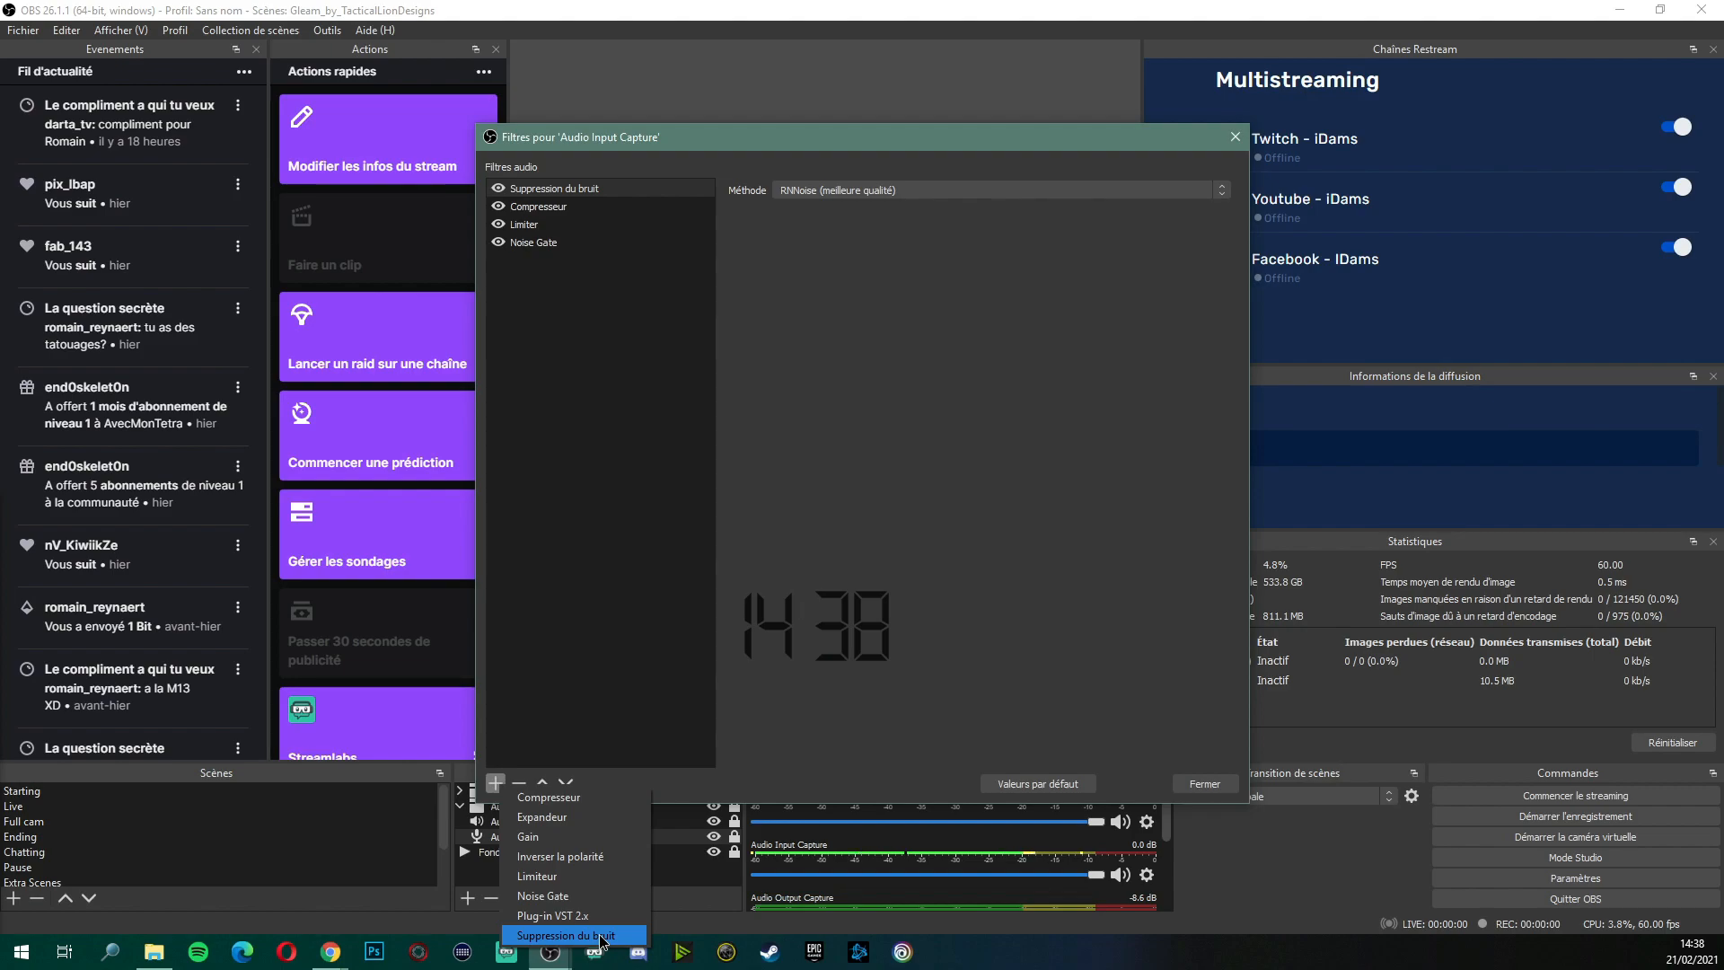
{"action": "left_click", "coordinate": [570, 531]}
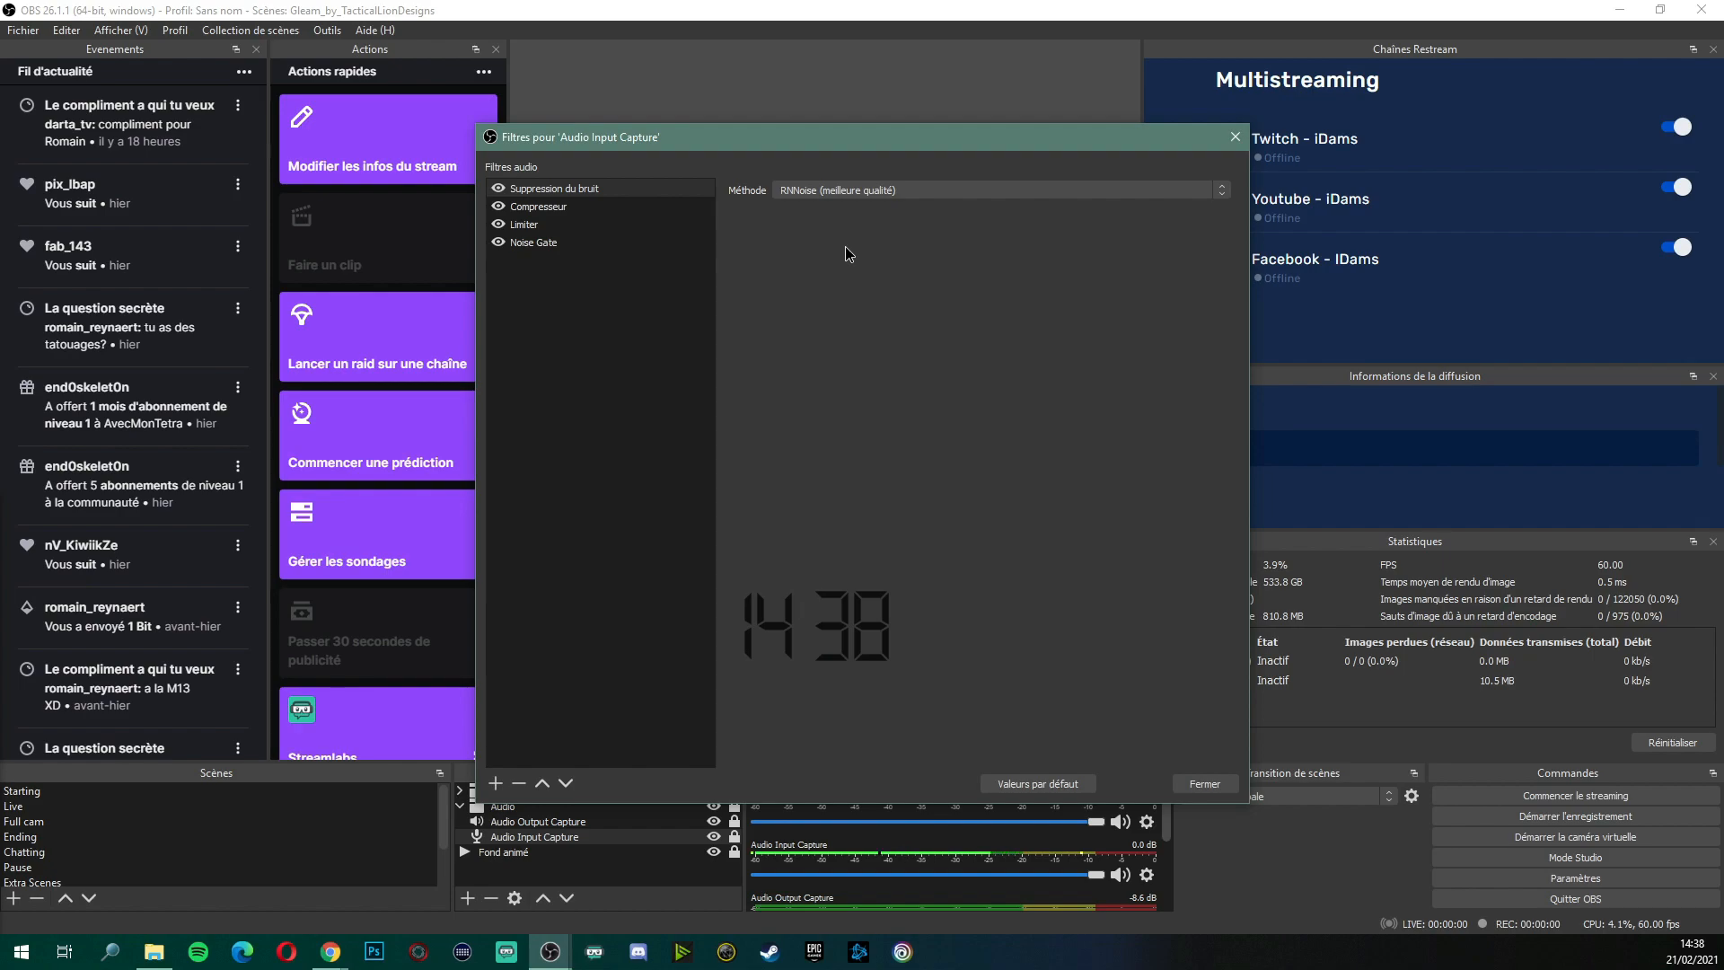
{"action": "left_click", "coordinate": [862, 192]}
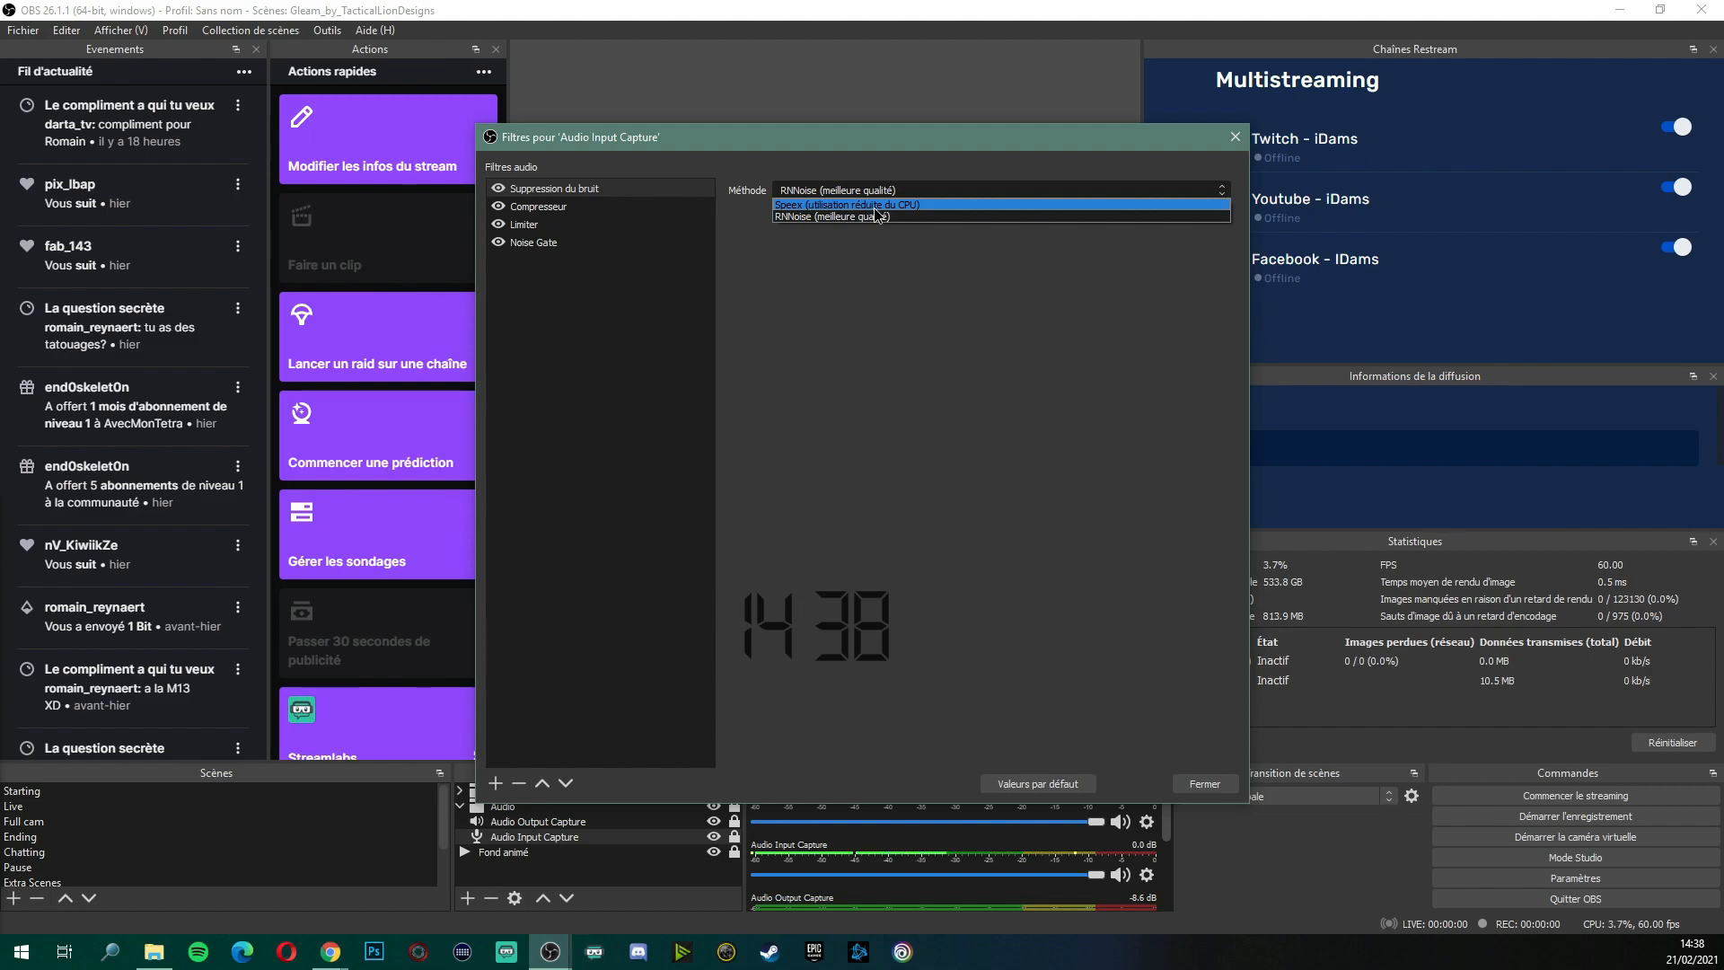
{"action": "left_click", "coordinate": [863, 262]}
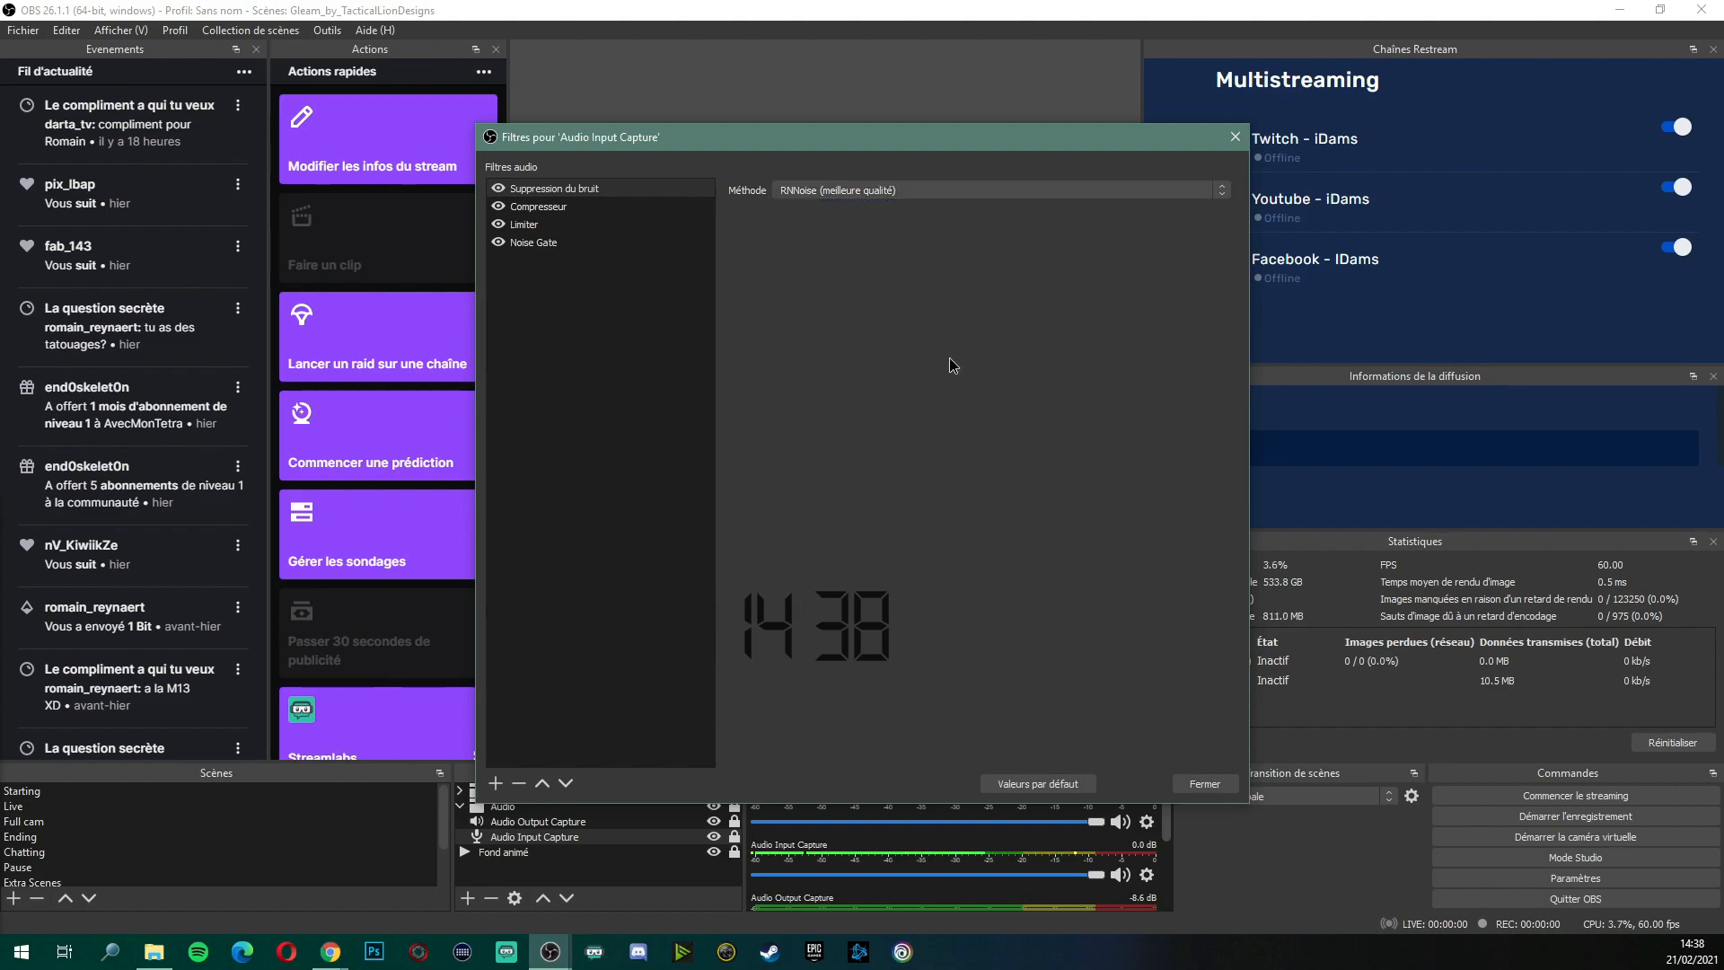
{"action": "left_click", "coordinate": [1204, 783]}
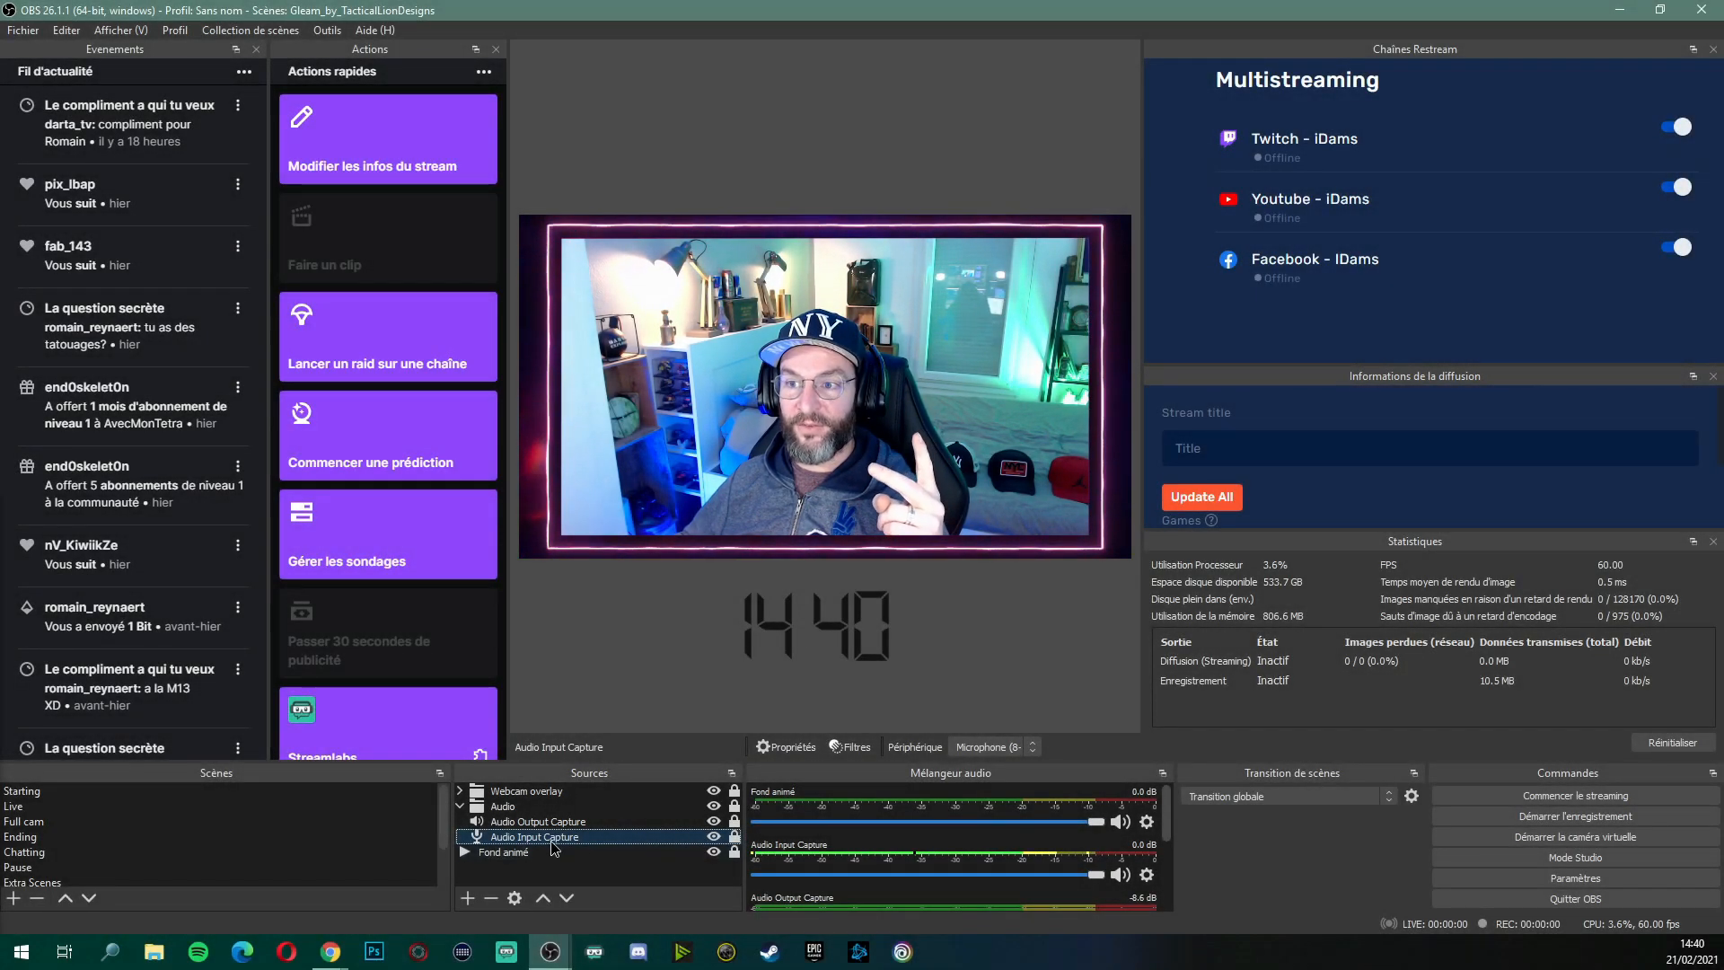
Review the Compresseur filter's settings on Audio Input Capture and look through the filter types that can be added
{"action": "right_click", "coordinate": [565, 836]}
{"action": "left_click", "coordinate": [577, 807]}
{"action": "left_click", "coordinate": [538, 206]}
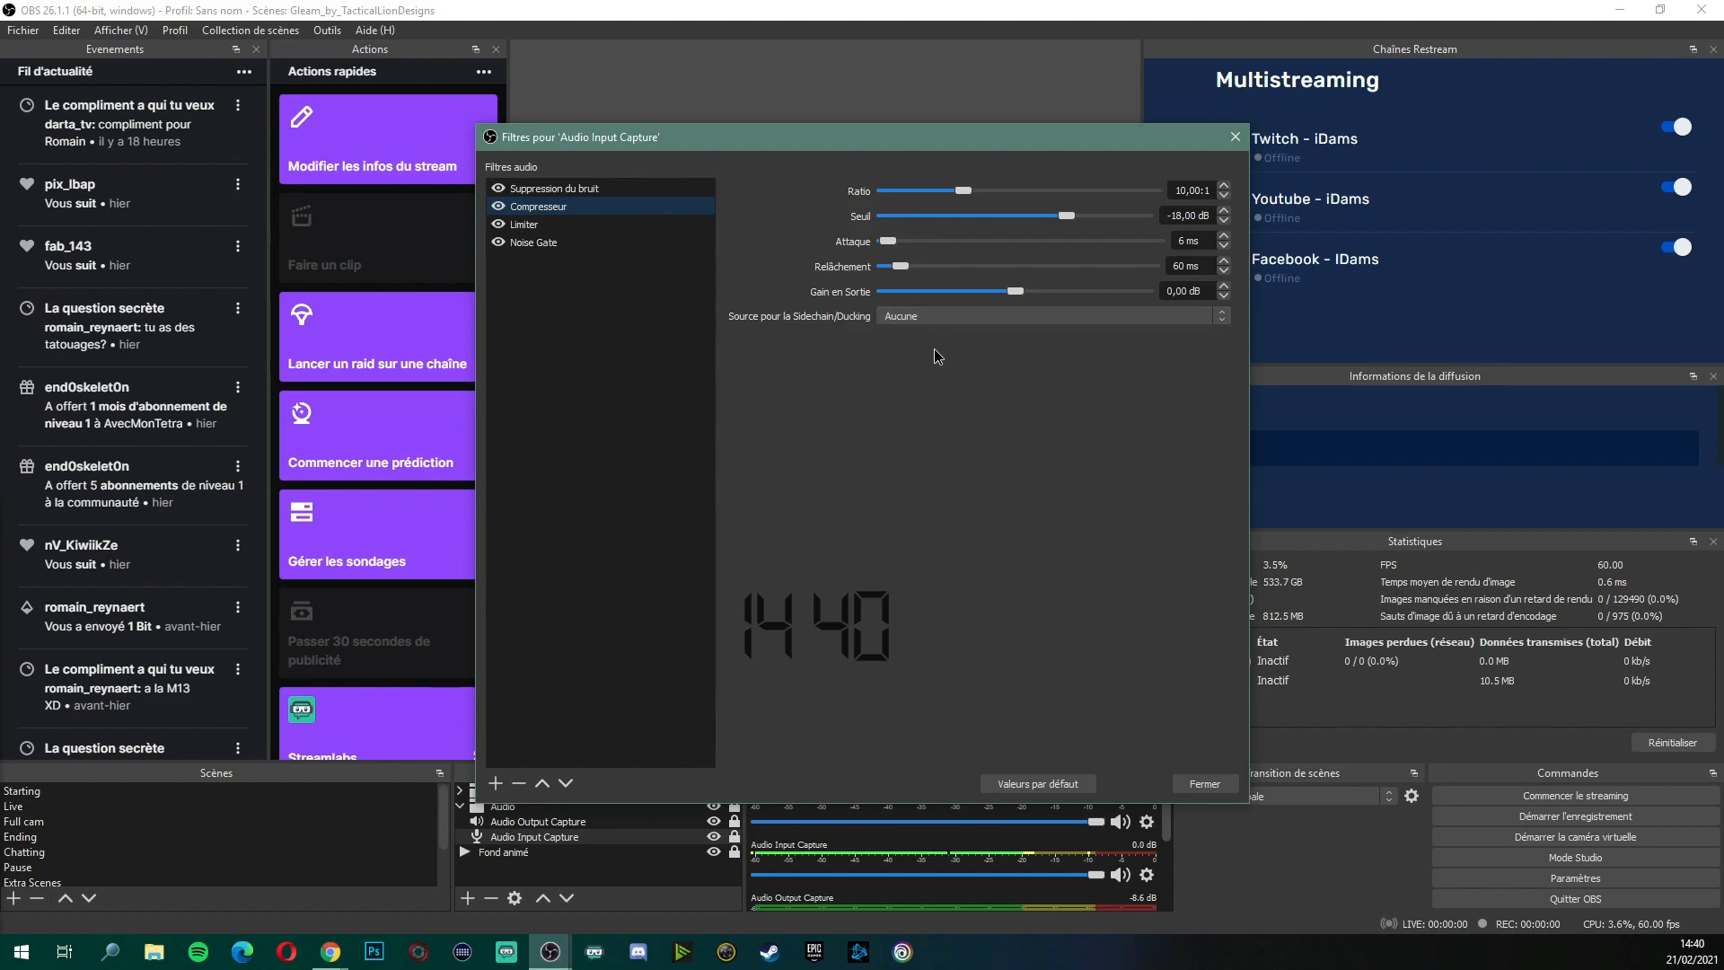
{"action": "left_click", "coordinate": [494, 783]}
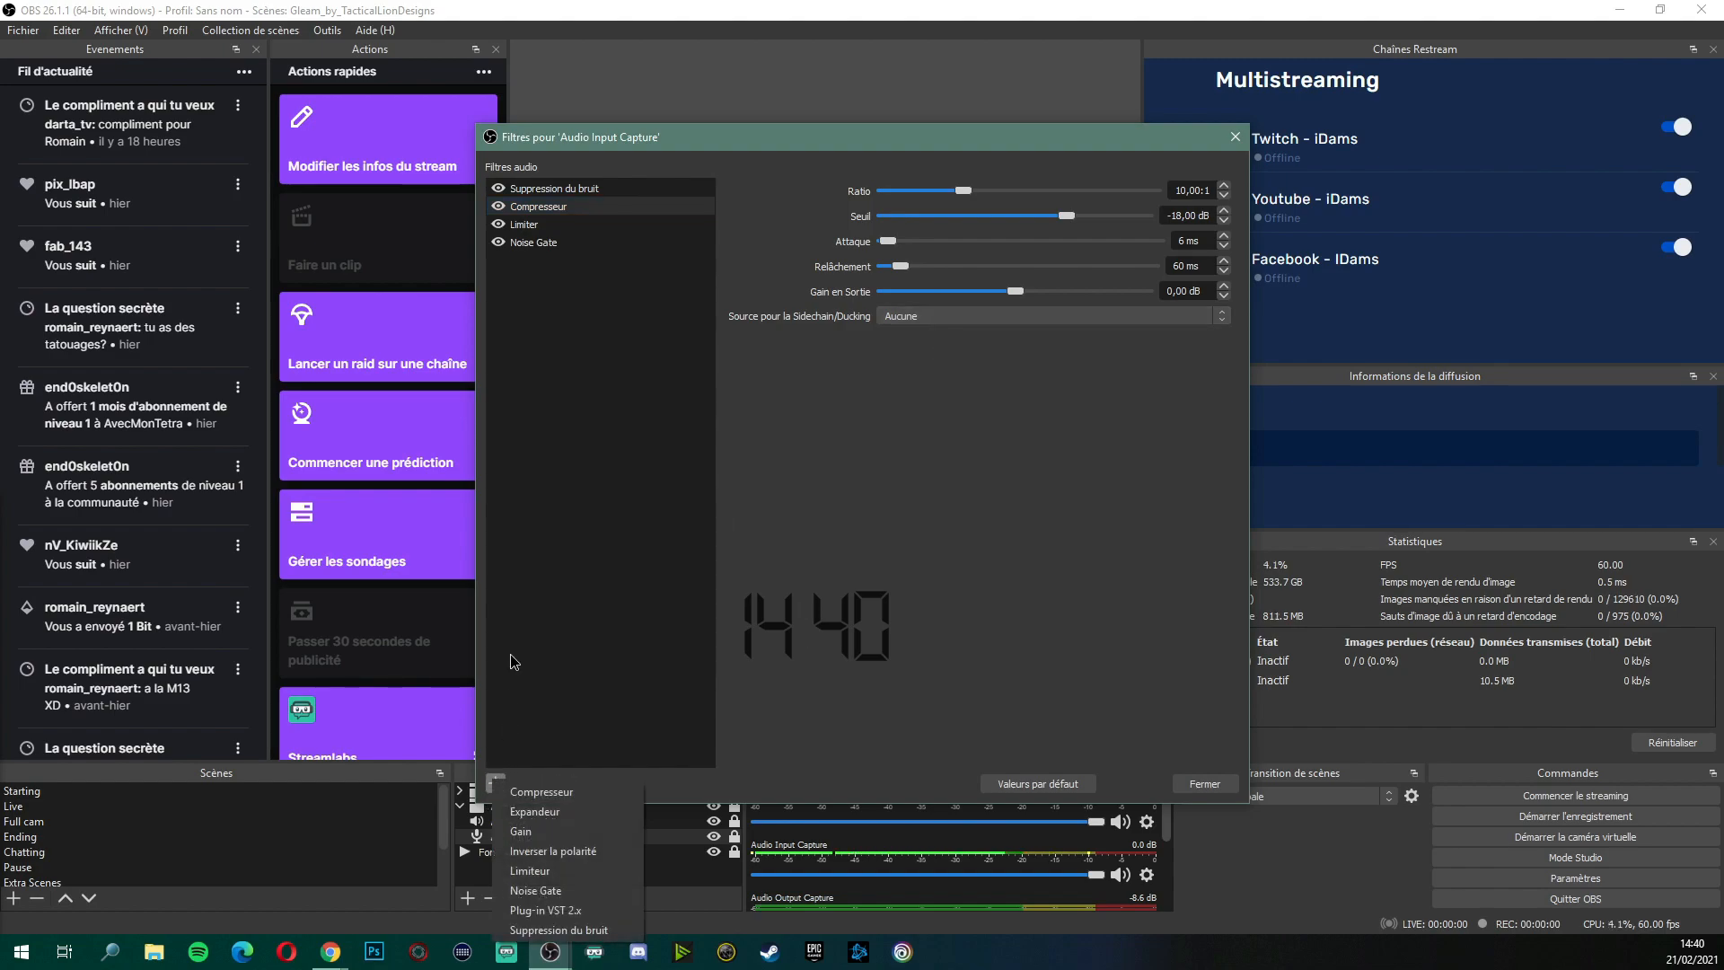
{"action": "left_click", "coordinate": [1020, 644]}
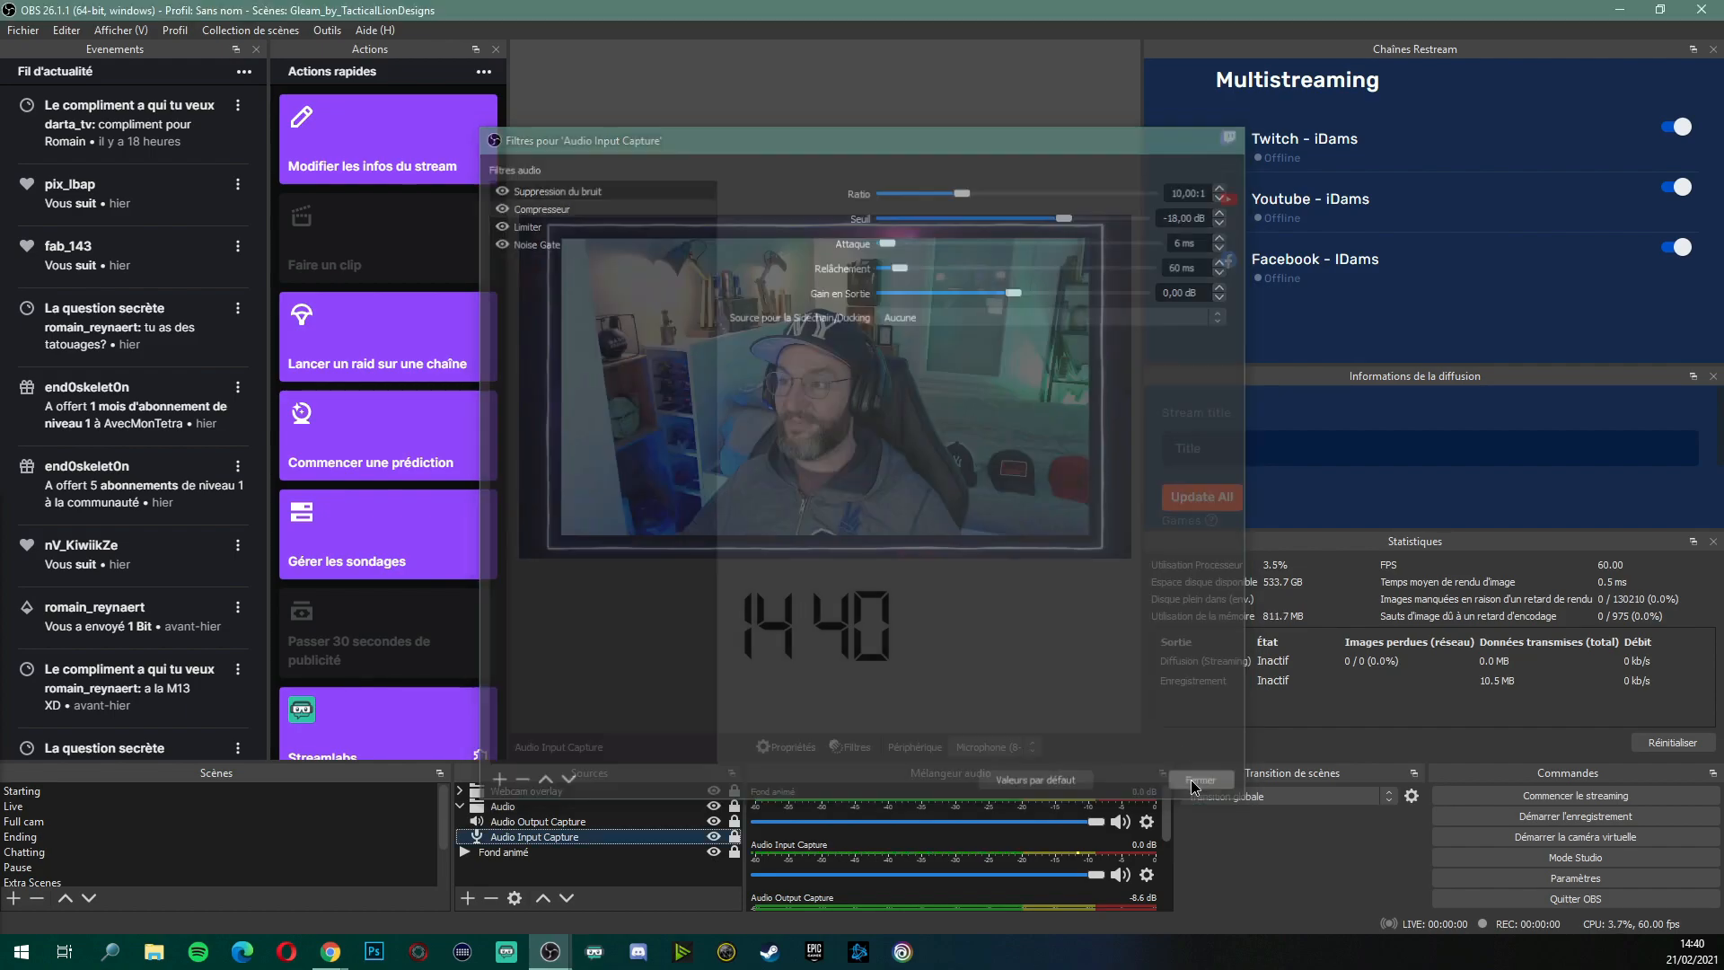
{"action": "left_click", "coordinate": [1199, 784]}
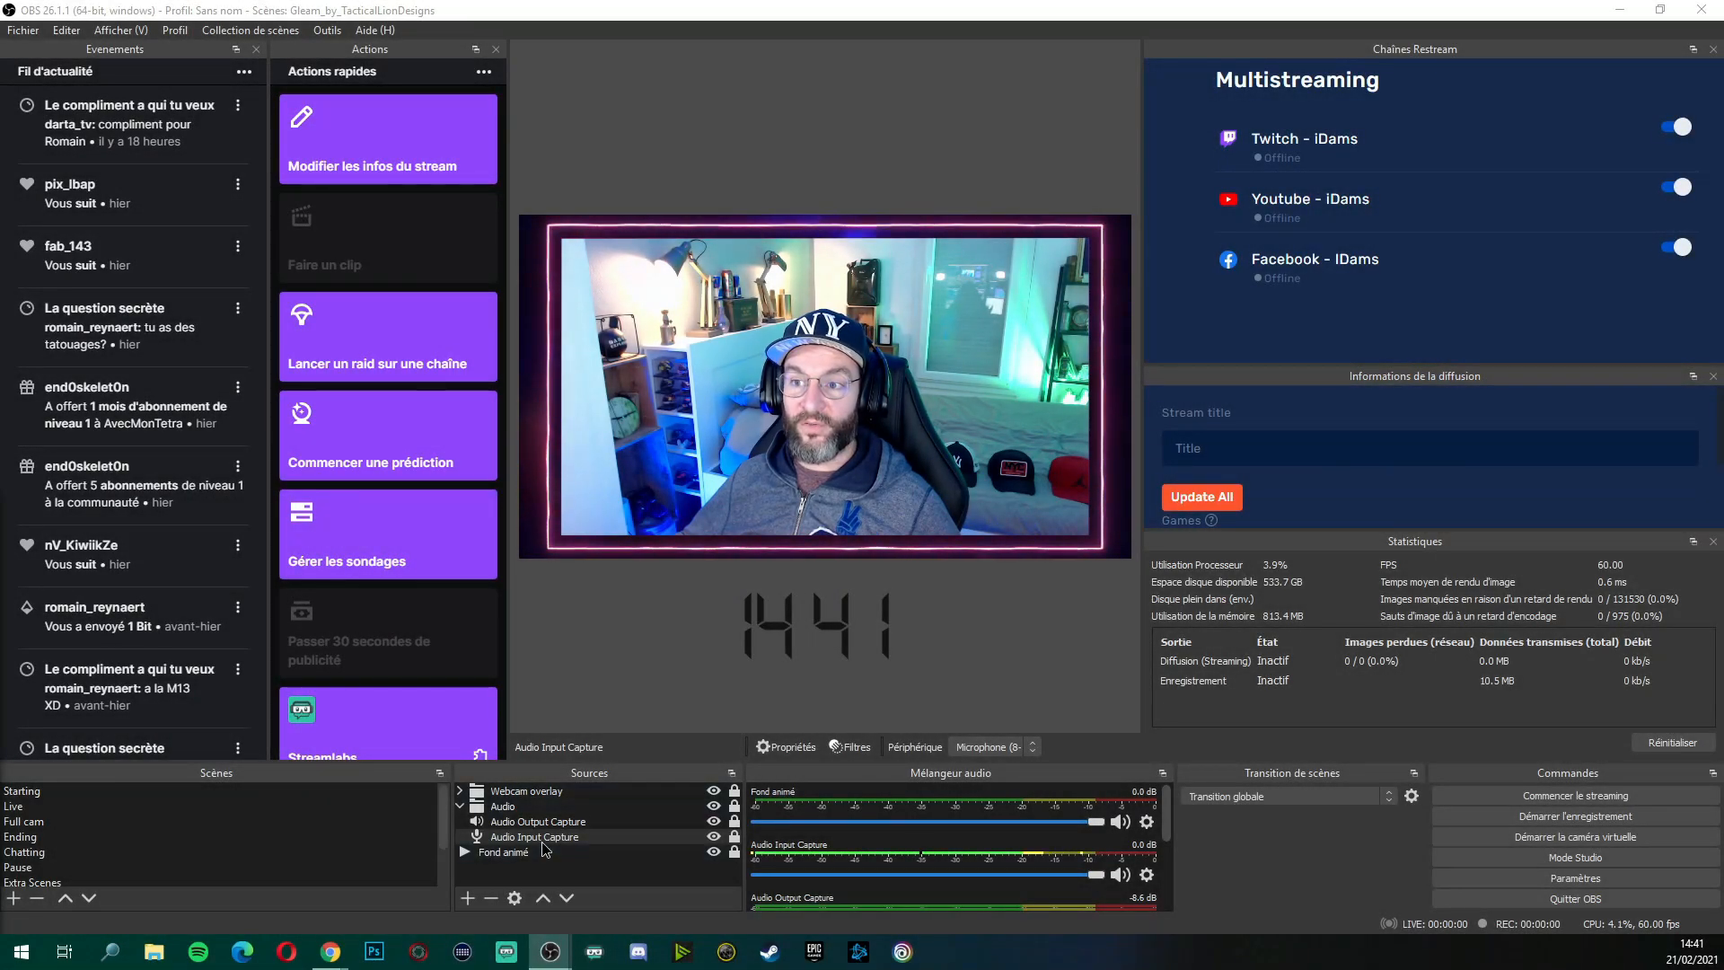
Review the threshold and release settings of the Limiter filter on Audio Input Capture
{"action": "right_click", "coordinate": [529, 835]}
{"action": "left_click", "coordinate": [572, 809]}
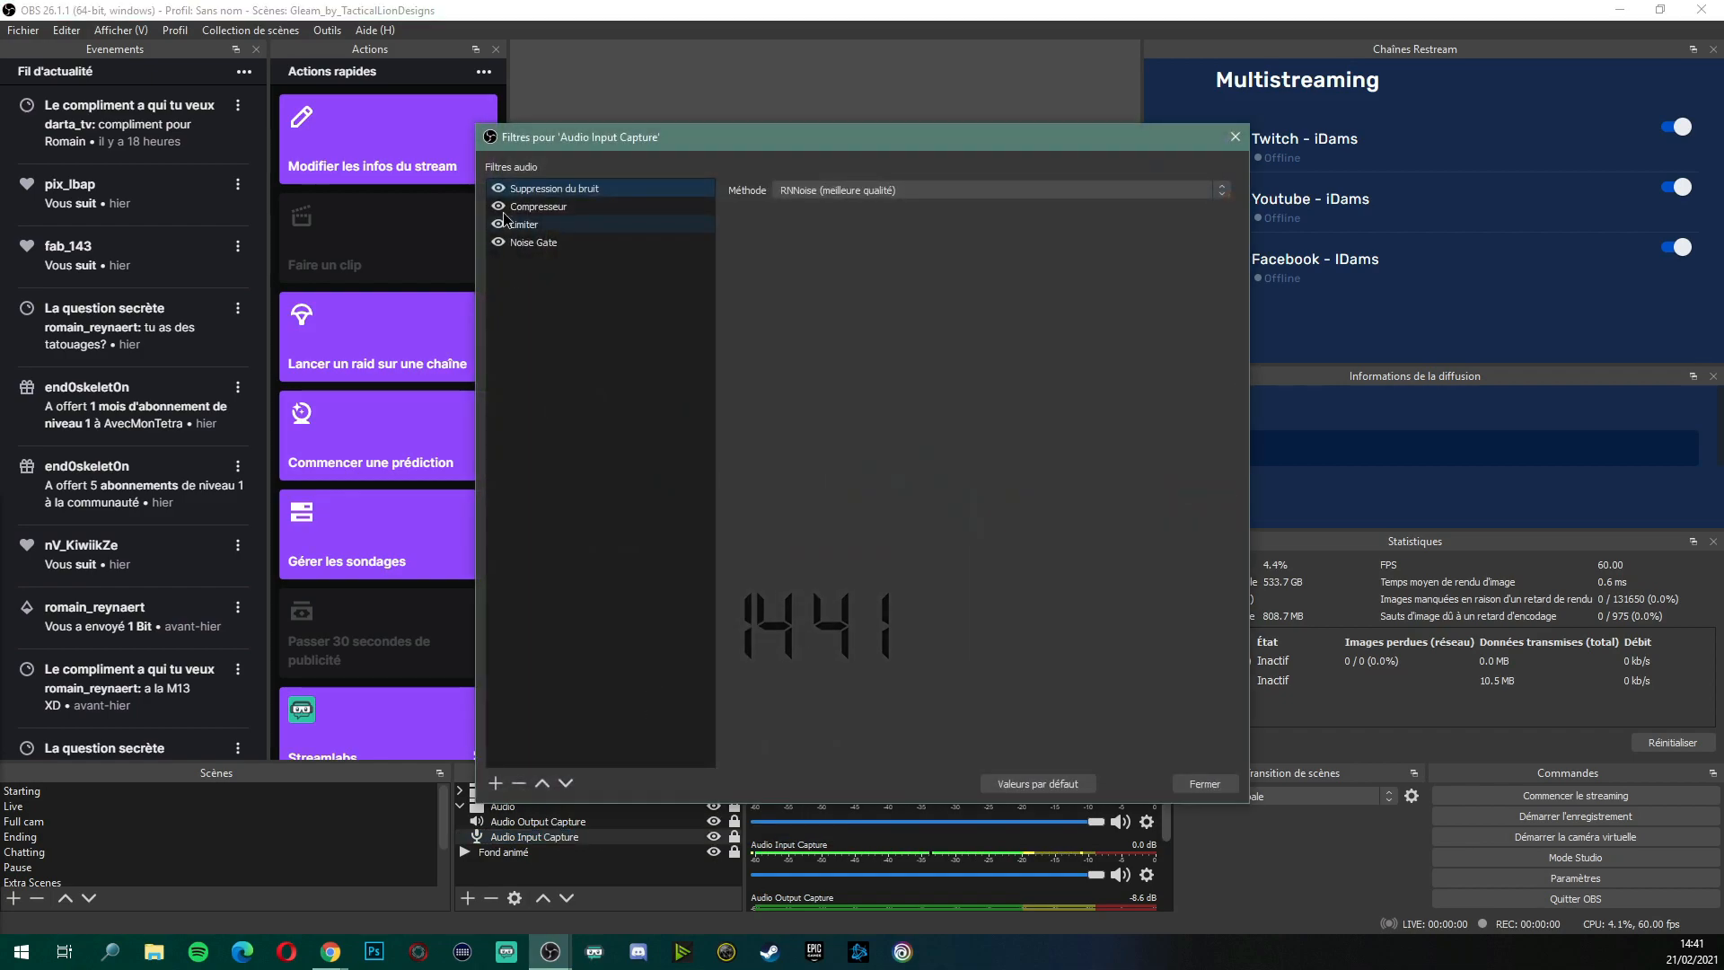
{"action": "left_click", "coordinate": [534, 224]}
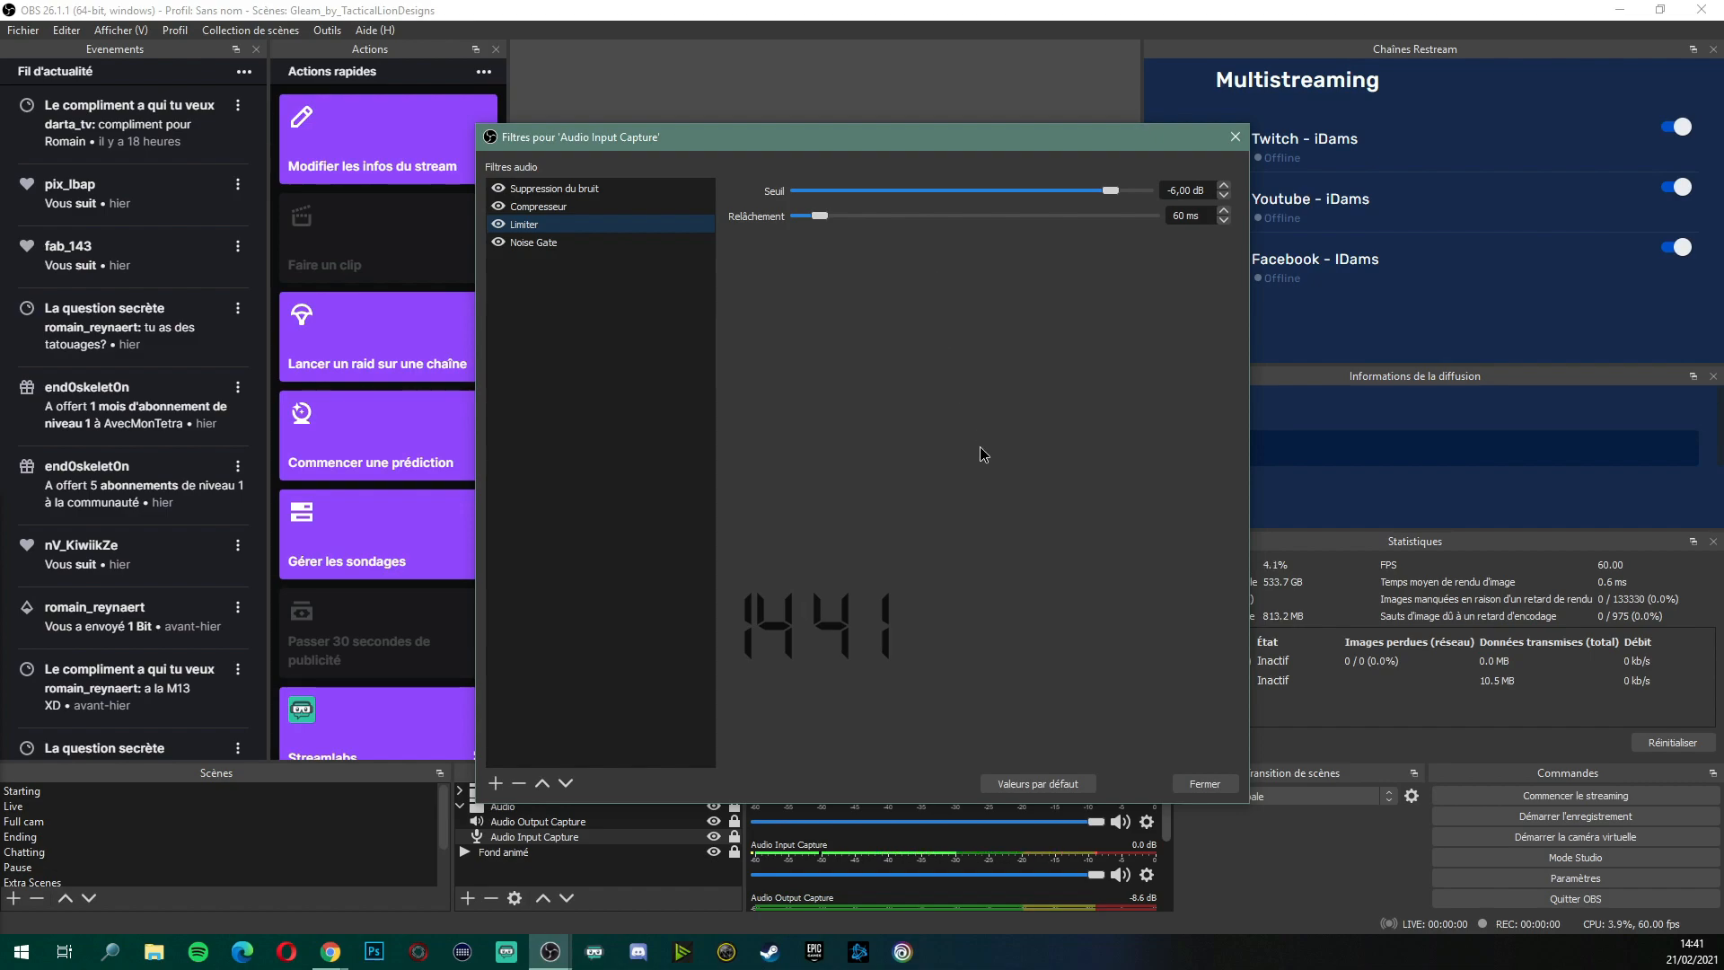
{"action": "left_click", "coordinate": [1204, 784]}
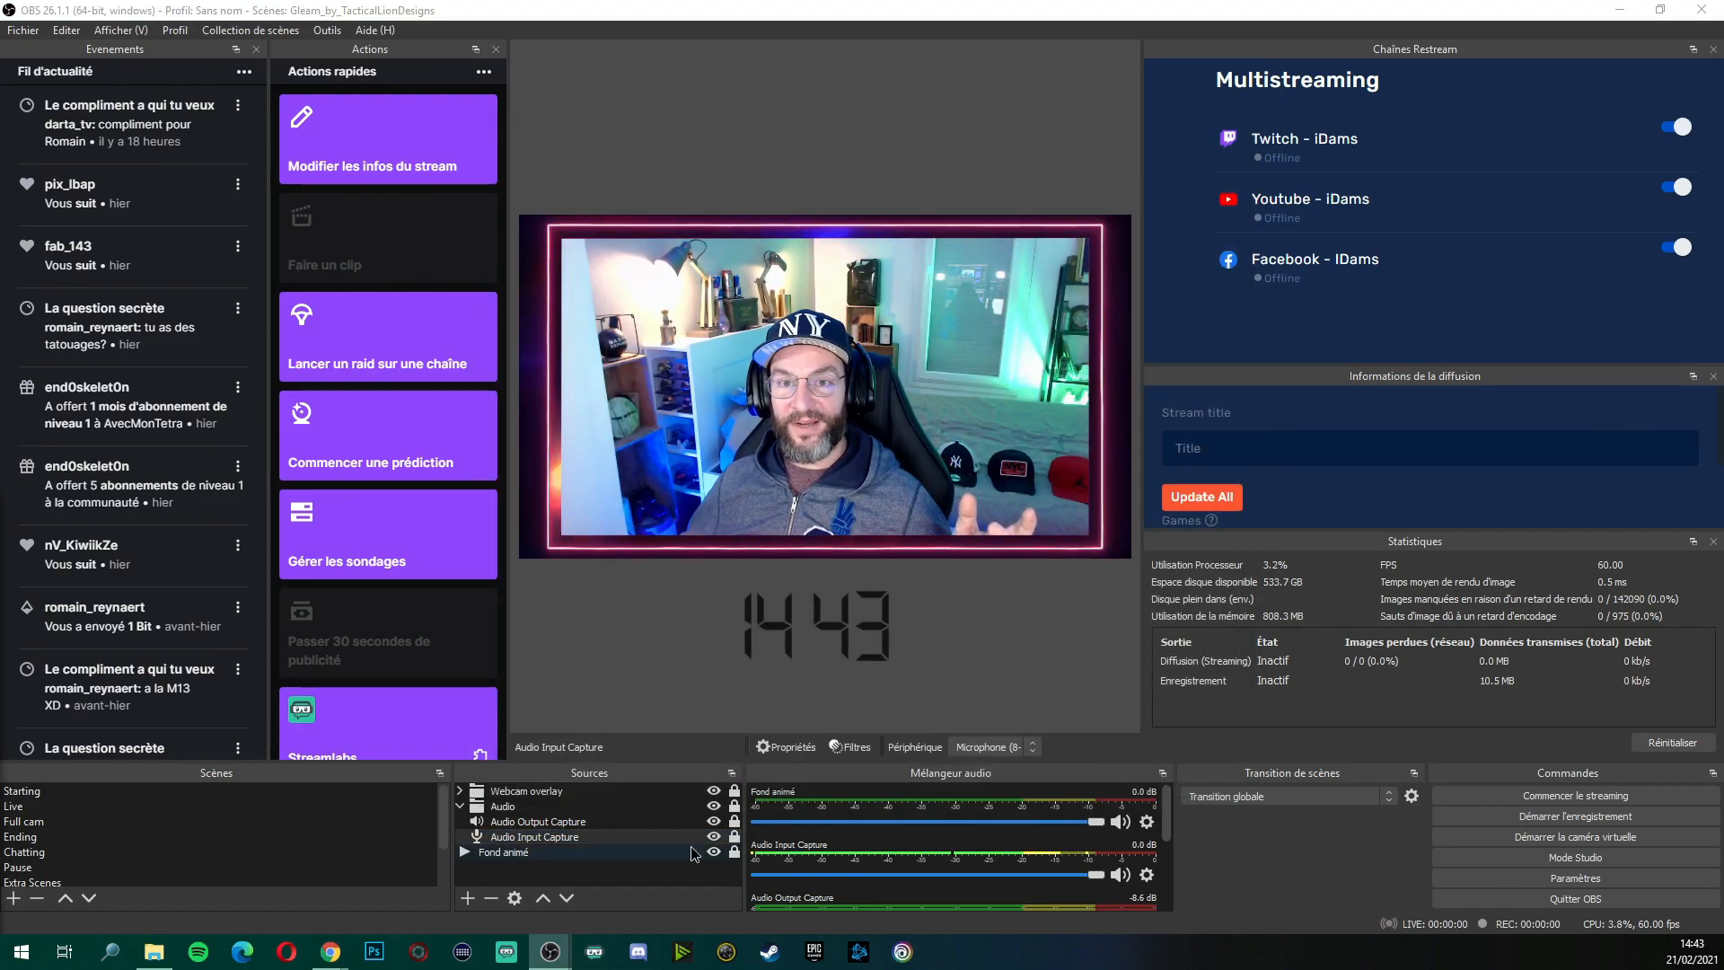
Move the Audio Input Capture filters window below the webcam preview and review the Noise Gate filter's thresholds and timings
{"action": "right_click", "coordinate": [558, 836]}
{"action": "left_click", "coordinate": [608, 808]}
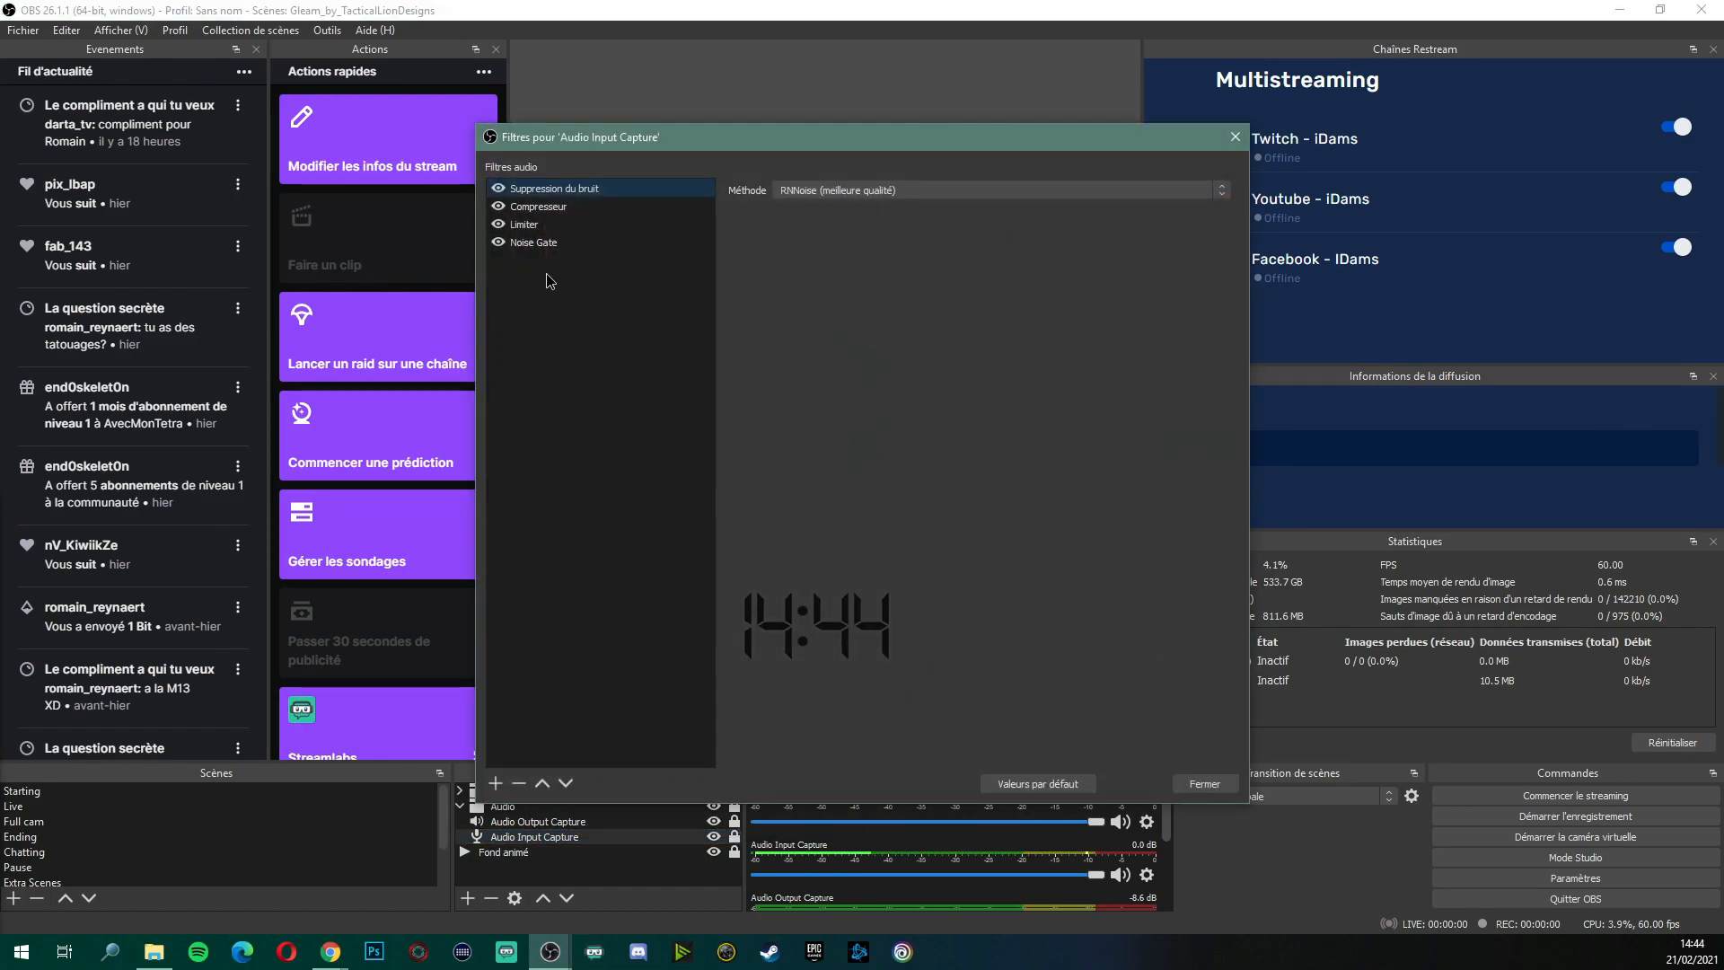
{"action": "left_click_drag", "start_coordinate": [611, 140], "coordinate": [490, 576]}
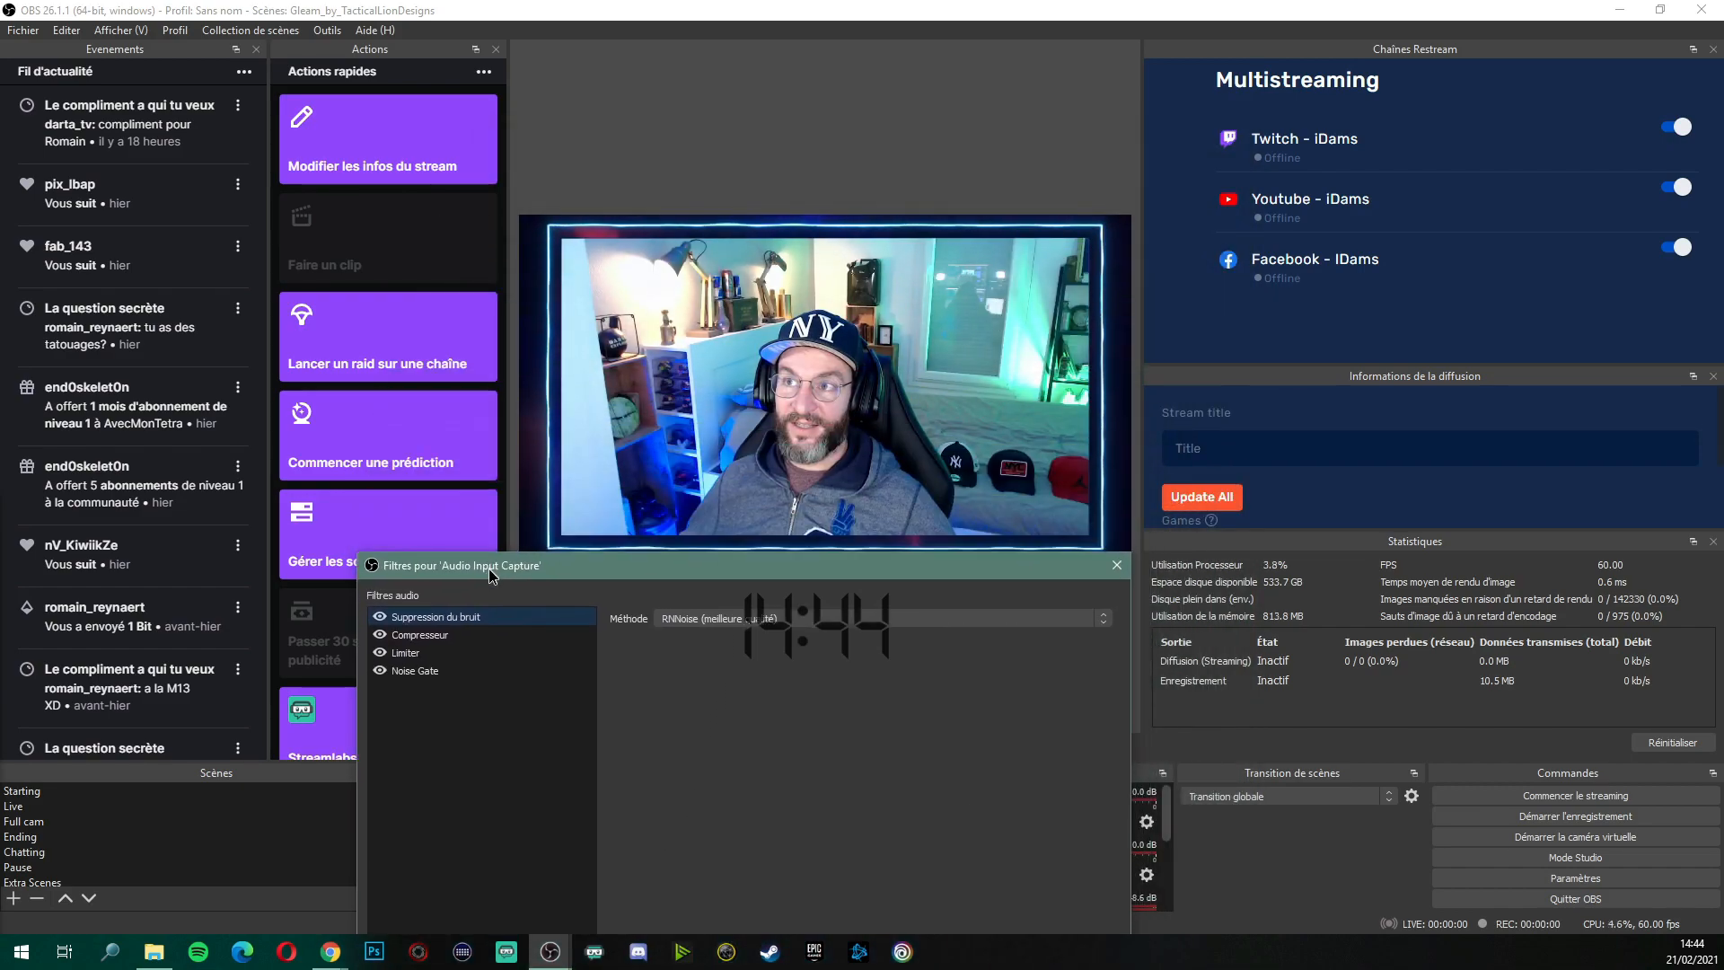
{"action": "left_click", "coordinate": [415, 676]}
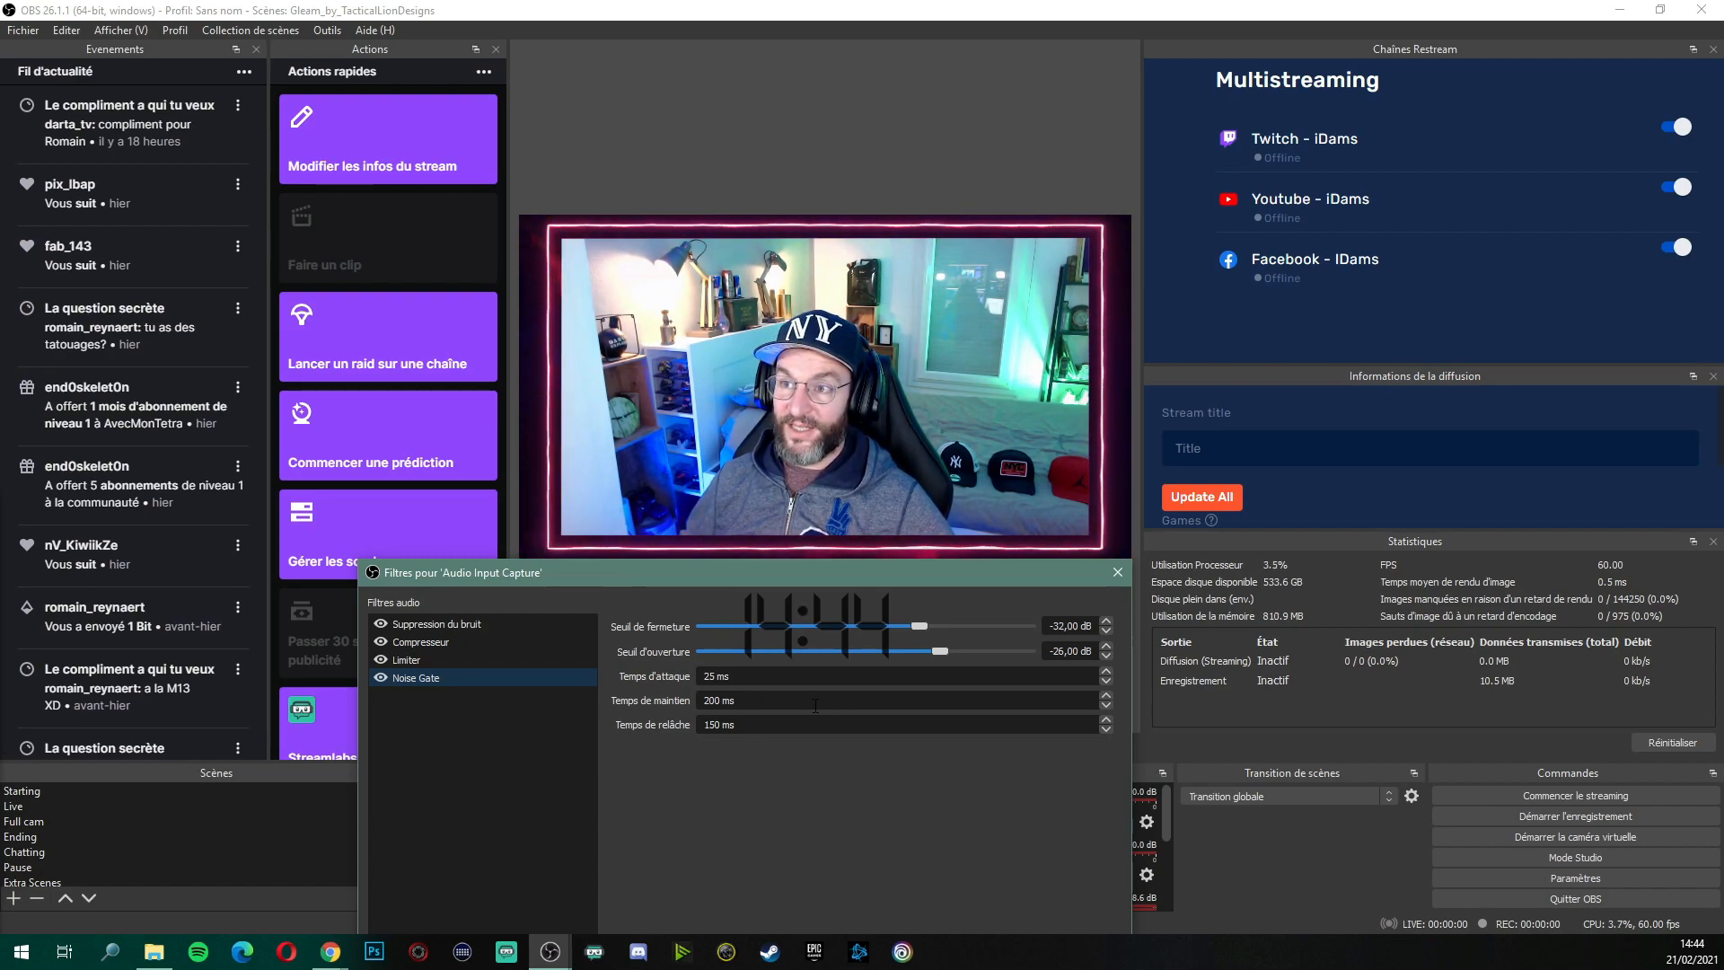
{"action": "scroll", "coordinate": [1059, 643], "scroll_direction": "up", "scroll_amount": 1}
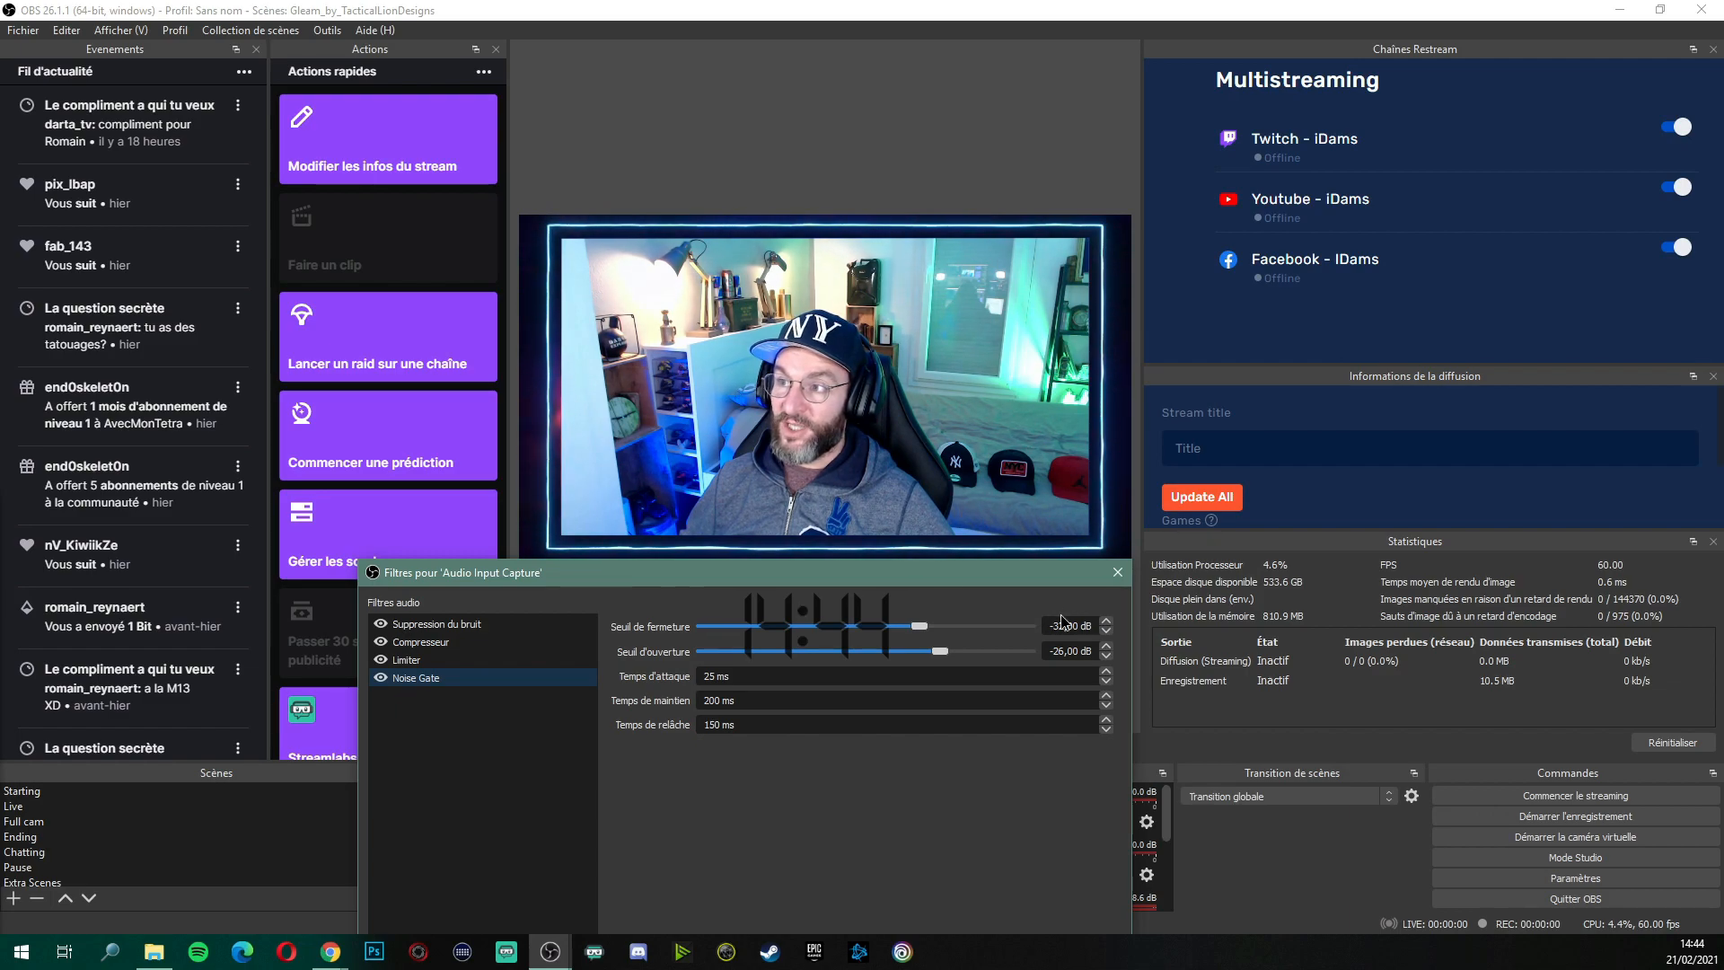